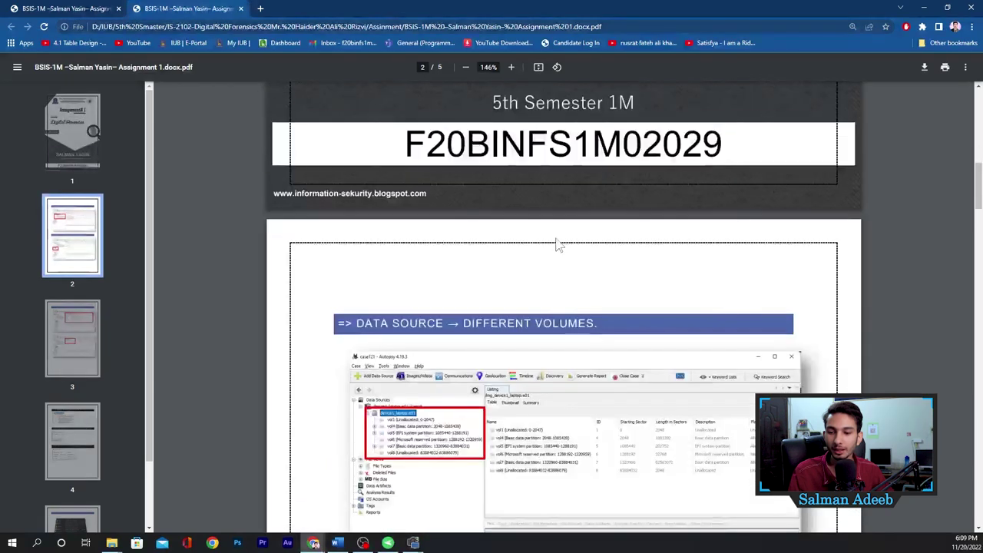
Switch to the Lab 1 Word document and read its software requirement, Autopsy instructions and case questions
{"action": "key", "text": "alt+Tab"}
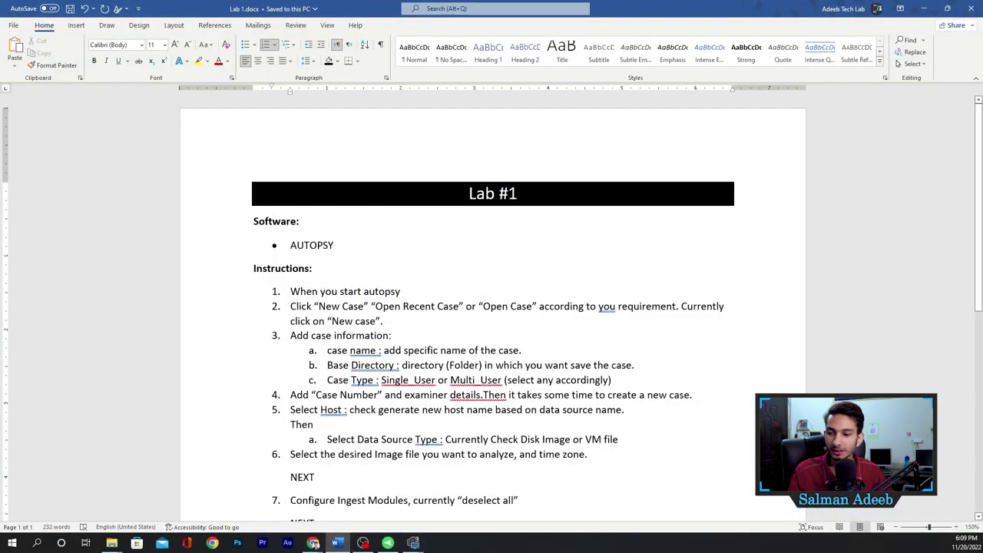
{"action": "left_click", "coordinate": [219, 193]}
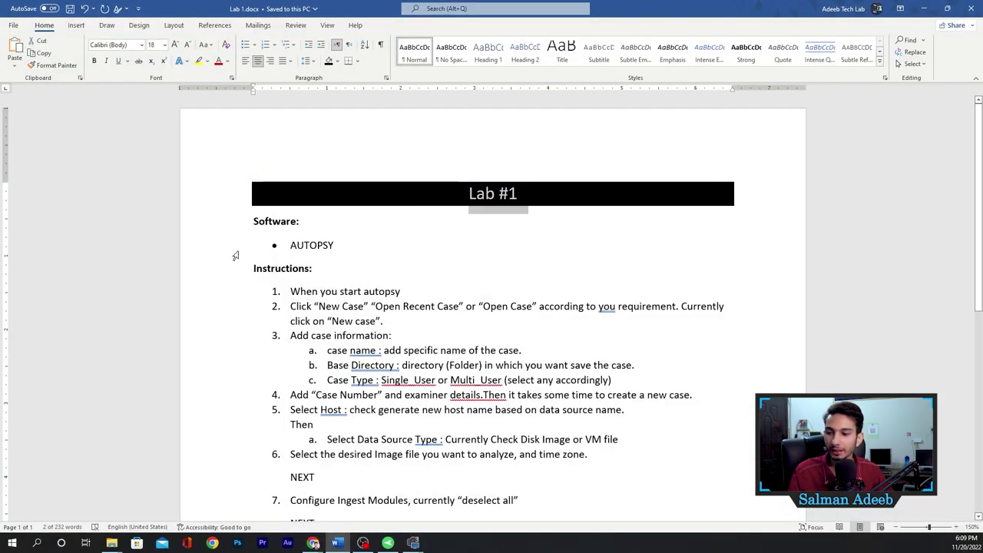
{"action": "left_click", "coordinate": [204, 246]}
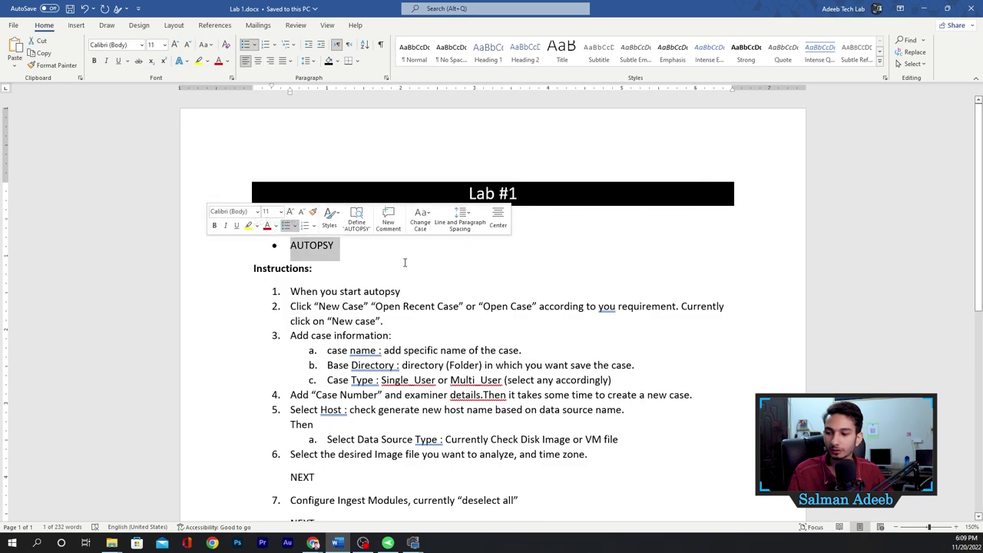
{"action": "left_click", "coordinate": [361, 252]}
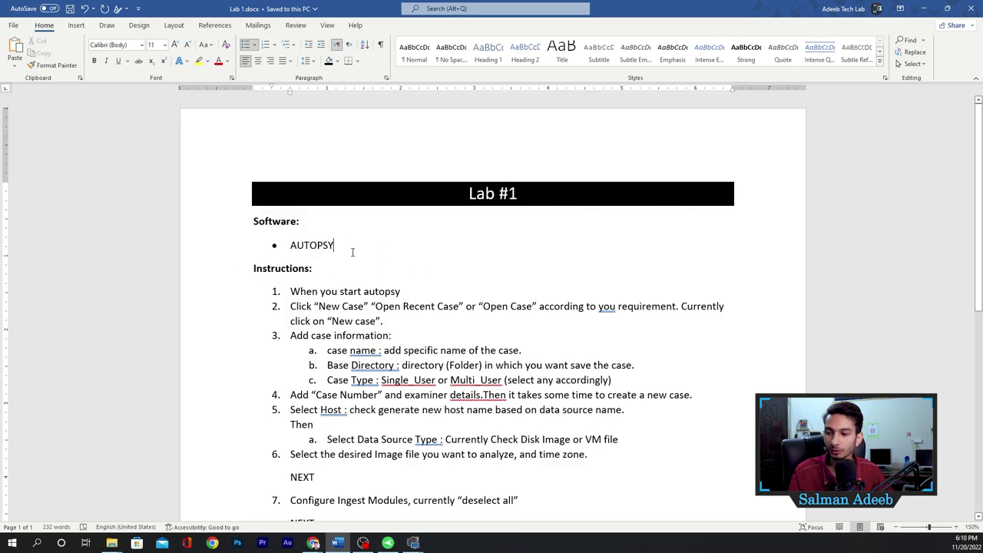
{"action": "scroll", "coordinate": [224, 258], "scroll_direction": "down", "scroll_amount": 3}
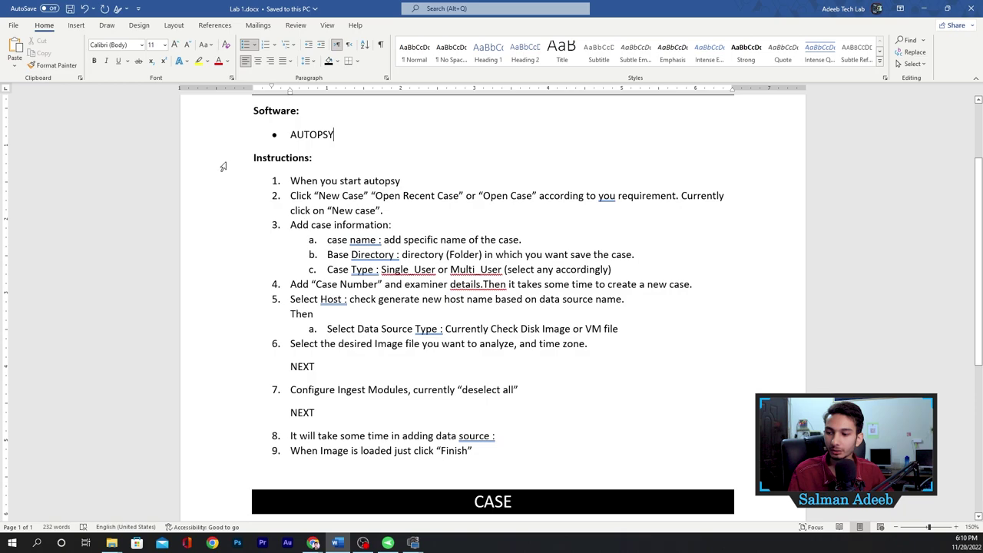
{"action": "left_click_drag", "start_coordinate": [223, 162], "coordinate": [225, 453]}
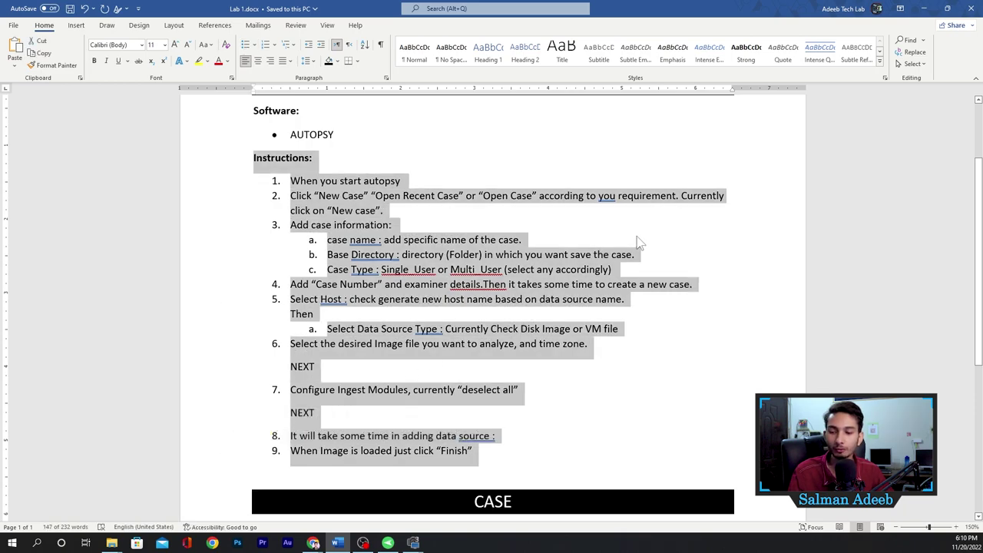
{"action": "scroll", "coordinate": [637, 243], "scroll_direction": "down", "scroll_amount": 6}
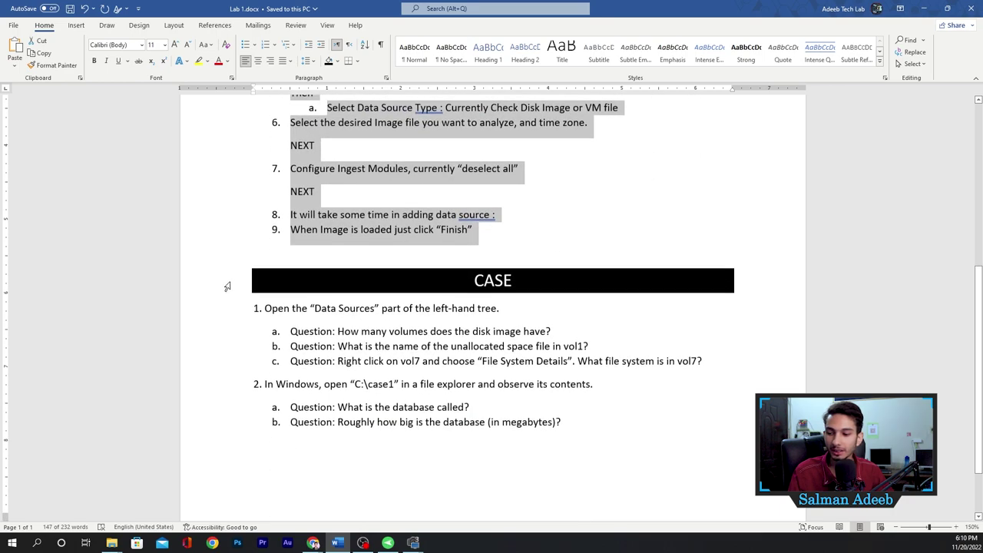
{"action": "left_click", "coordinate": [223, 284]}
{"action": "left_click_drag", "start_coordinate": [200, 314], "coordinate": [201, 432]}
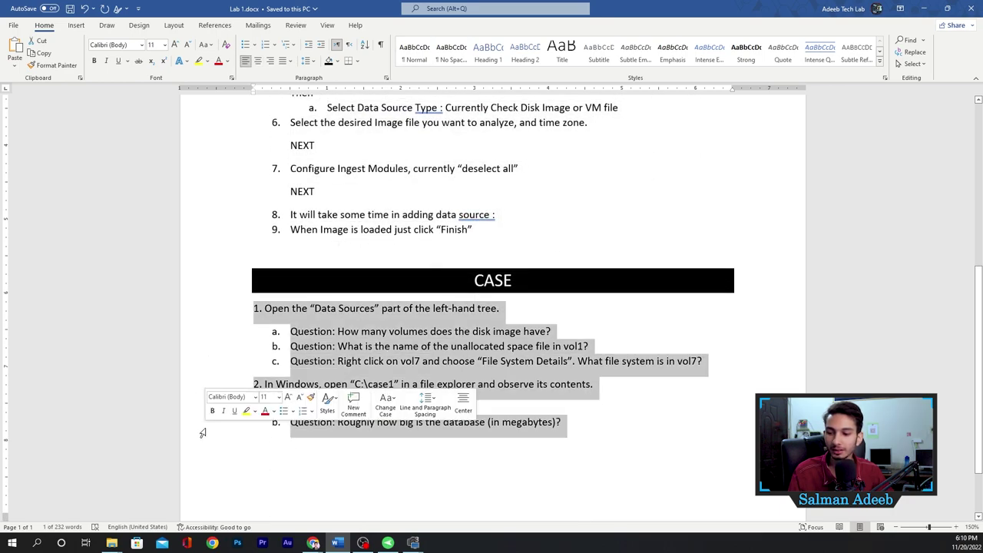
{"action": "left_click", "coordinate": [614, 313]}
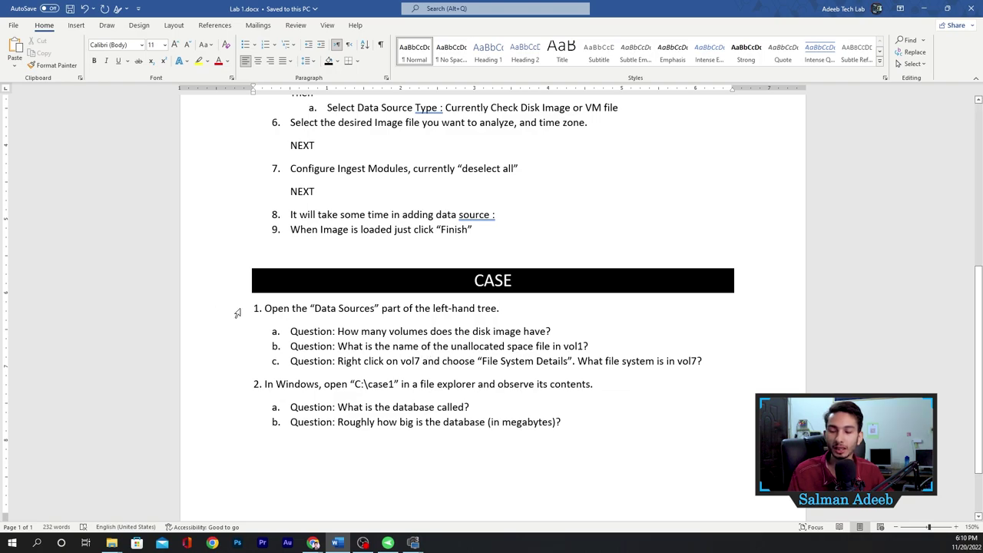
{"action": "scroll", "coordinate": [381, 227], "scroll_direction": "up", "scroll_amount": 8}
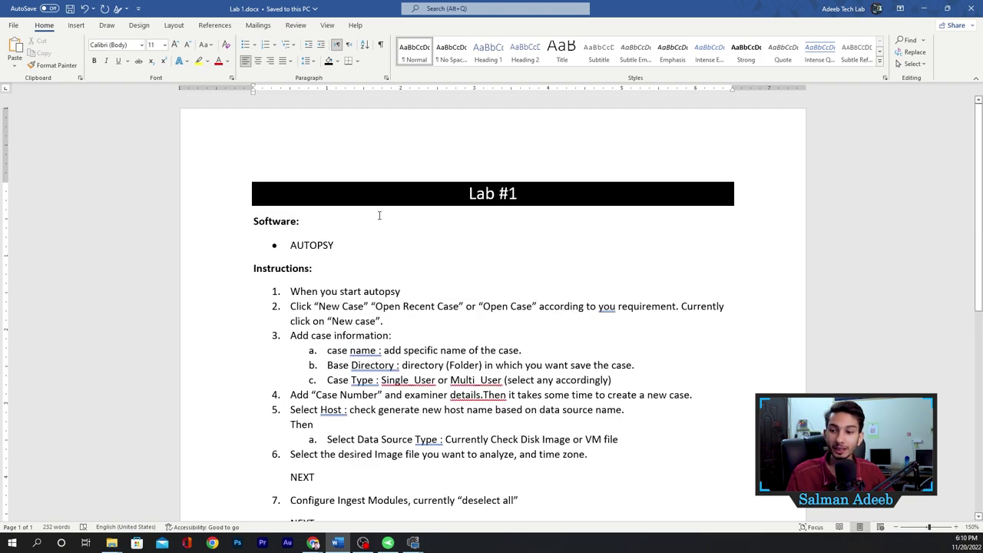
{"action": "scroll", "coordinate": [346, 211], "scroll_direction": "down", "scroll_amount": 1}
{"action": "left_click", "coordinate": [222, 217]}
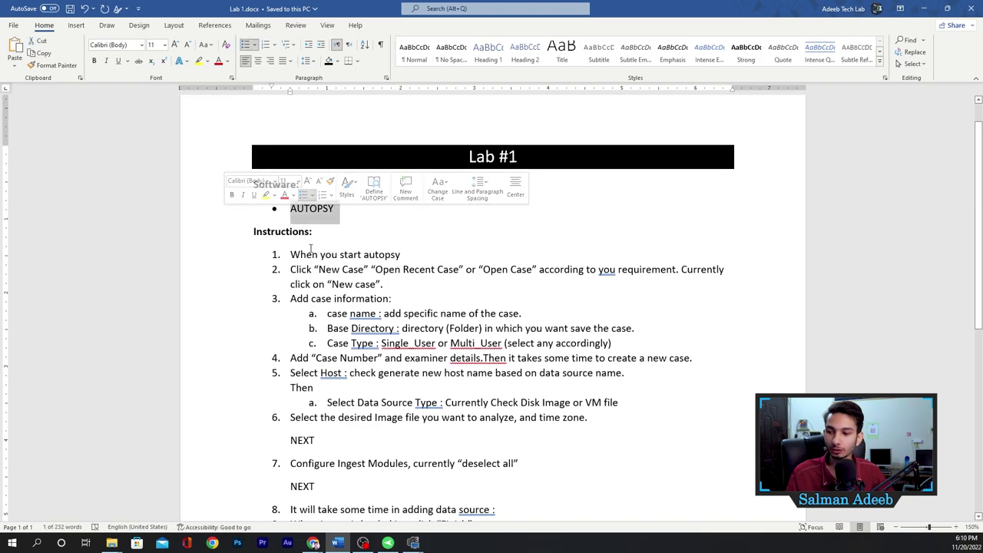
{"action": "left_click", "coordinate": [407, 231]}
Search the computer for "aut" and launch Autopsy
{"action": "left_click", "coordinate": [36, 543]}
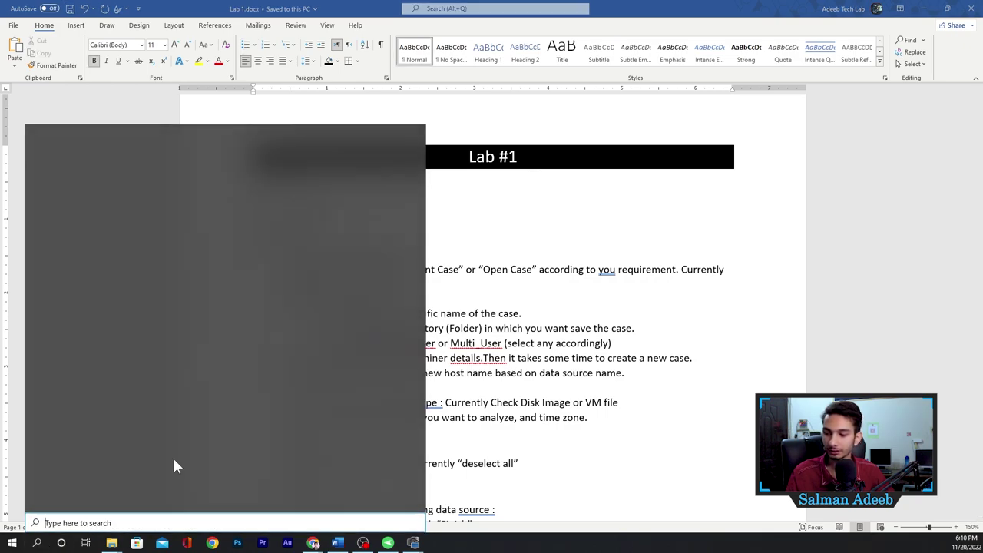
{"action": "type", "text": "at"}
{"action": "key", "text": "BackSpace"}
{"action": "type", "text": "ut"}
{"action": "key", "text": "Return"}
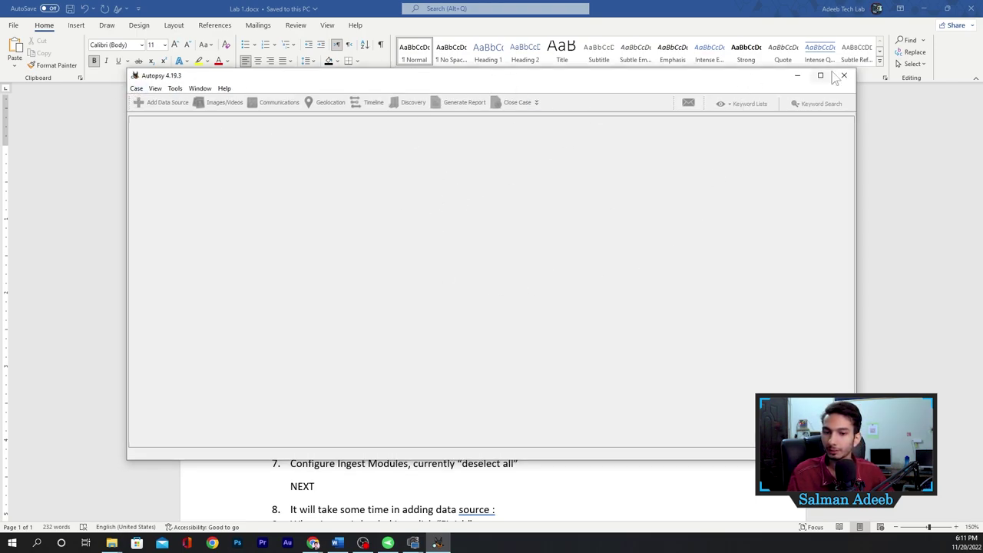
Minimize Autopsy and Word, and examine the downloaded lab files in D:\Downloads\New folder (2), including the device1_laptop.e01 image
{"action": "left_click", "coordinate": [797, 76]}
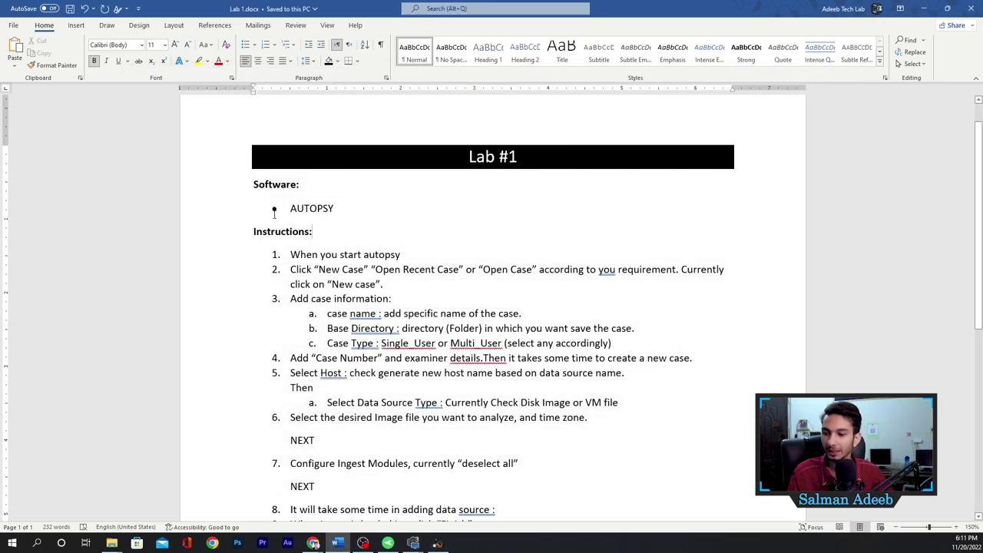
{"action": "scroll", "coordinate": [274, 215], "scroll_direction": "down", "scroll_amount": 1}
{"action": "scroll", "coordinate": [491, 307], "scroll_direction": "up", "scroll_amount": 2}
{"action": "left_click", "coordinate": [924, 9]}
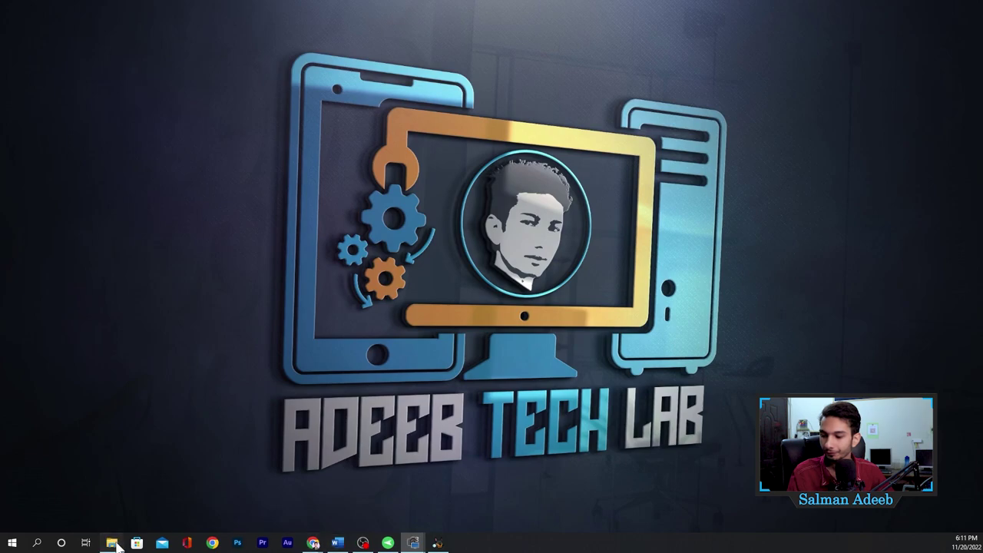
{"action": "mouse_move", "coordinate": [112, 542]}
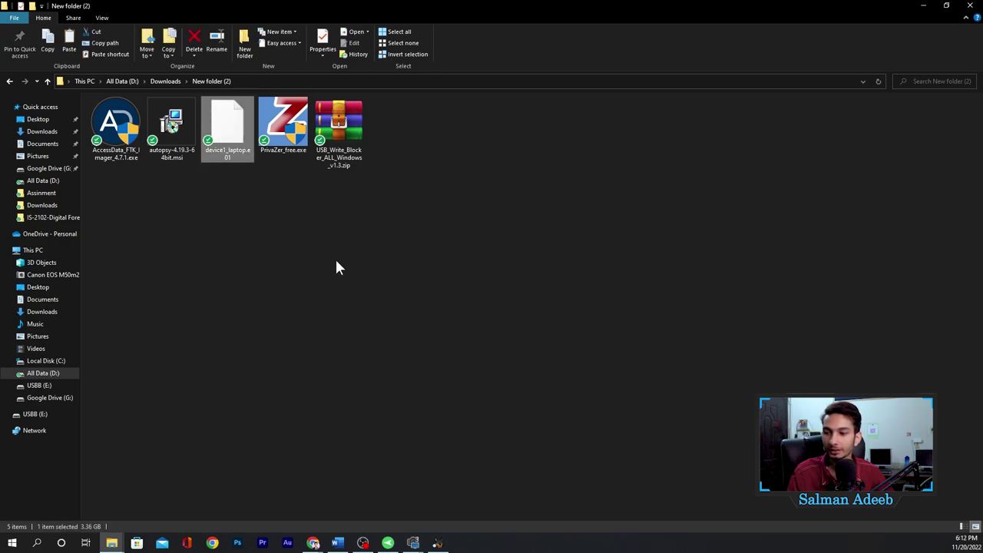
{"action": "left_click", "coordinate": [305, 381]}
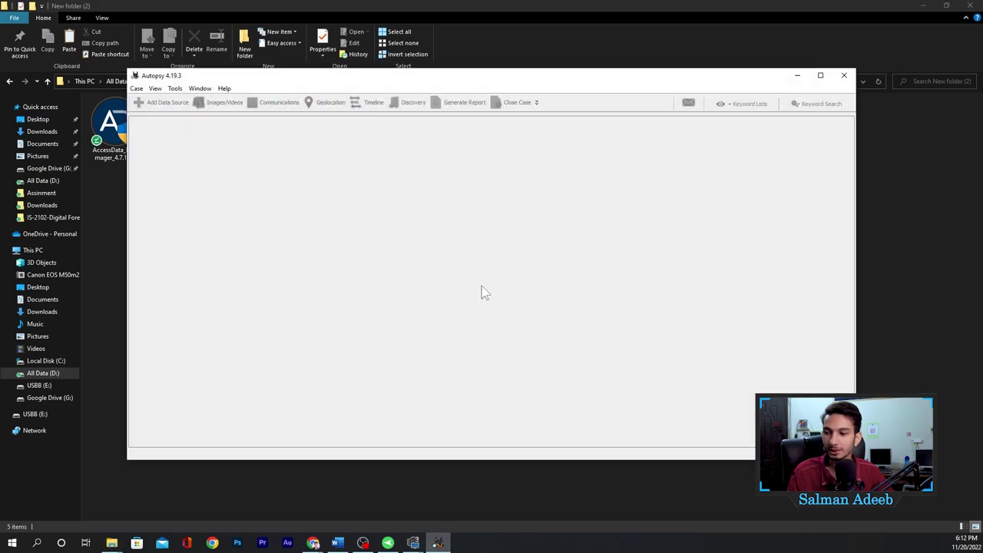
Switch to Autopsy, start a new case named Case1, and browse This PC for its base directory
{"action": "left_click_drag", "start_coordinate": [323, 74], "coordinate": [294, 87]}
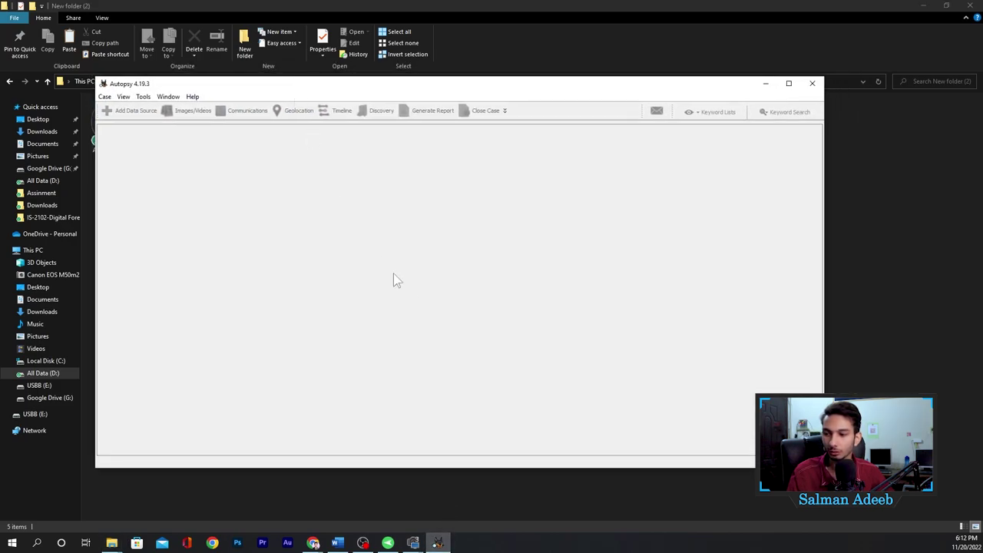
{"action": "left_click", "coordinate": [104, 97]}
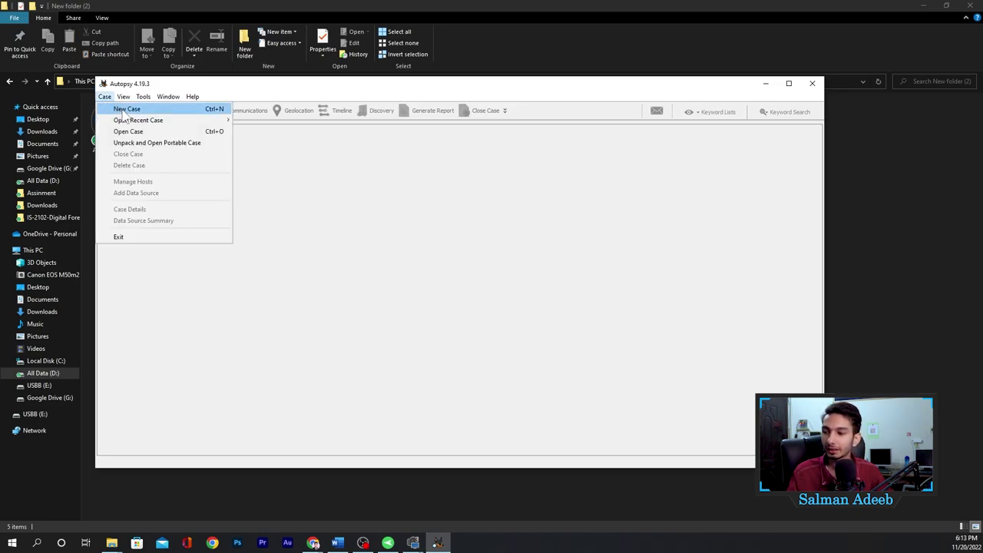
{"action": "left_click", "coordinate": [125, 110]}
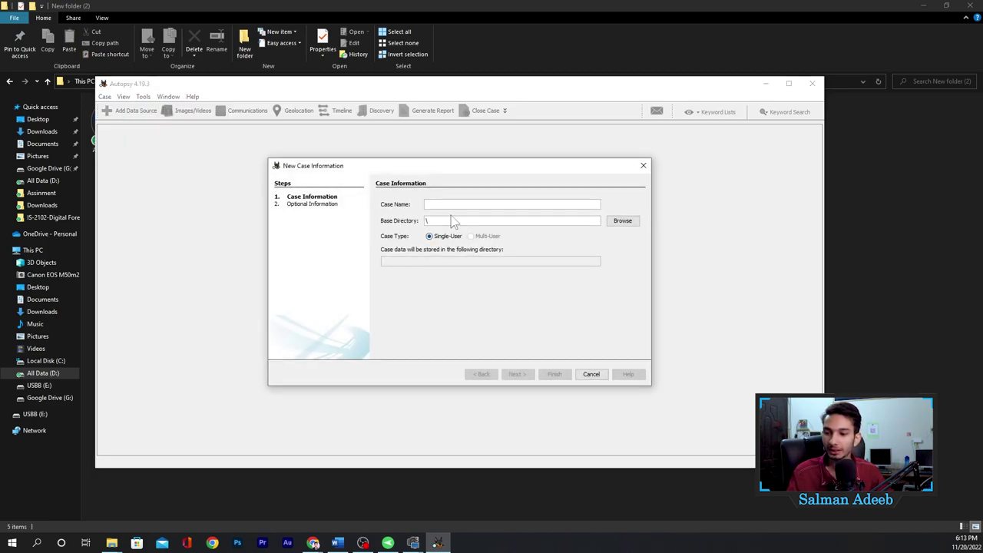
{"action": "type", "text": "Case1"}
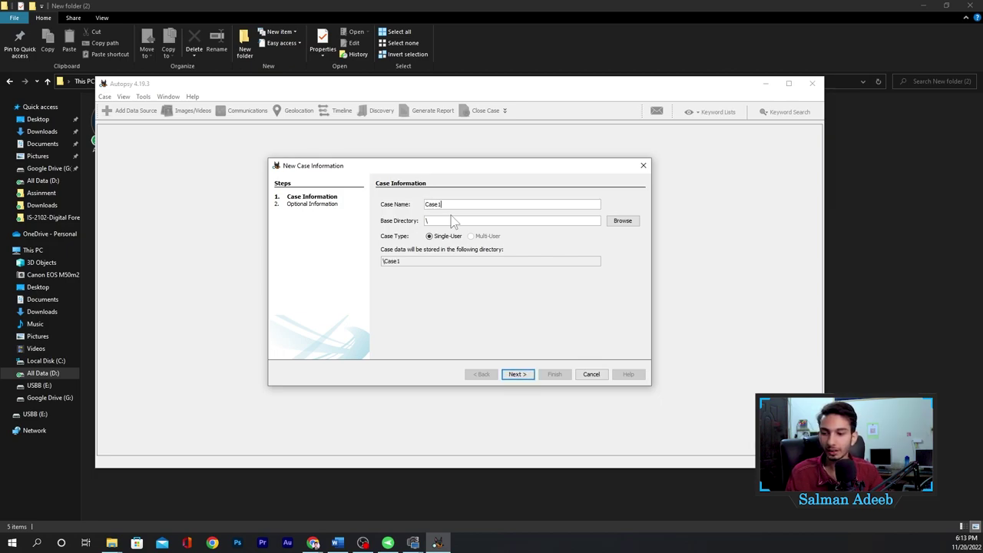
{"action": "left_click", "coordinate": [625, 222]}
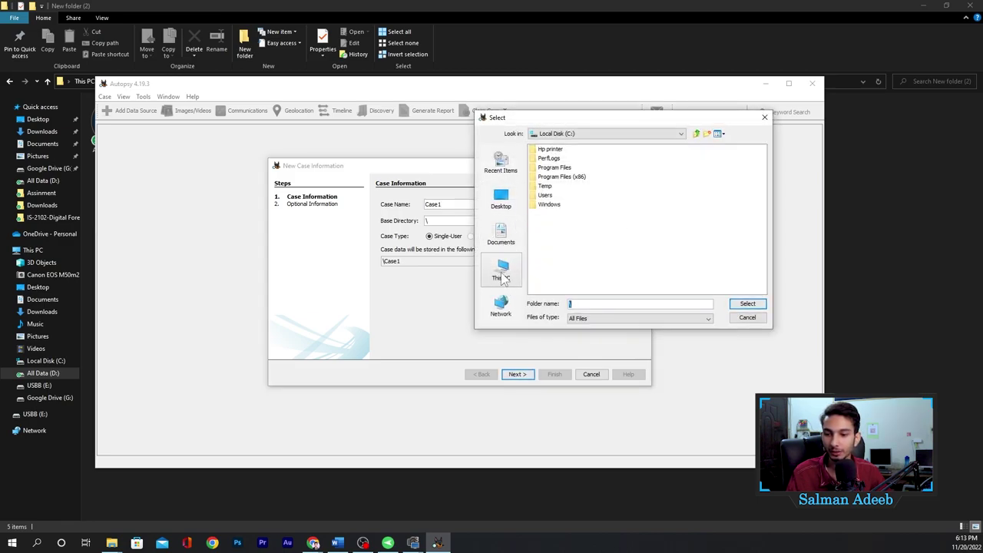
{"action": "left_click", "coordinate": [502, 270]}
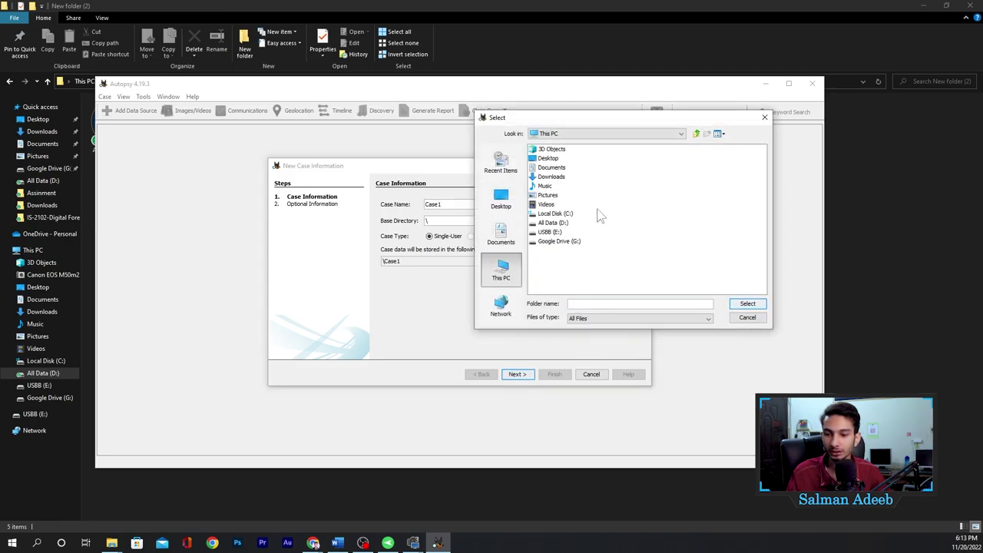
Switch to File Explorer, create a folder named Cas1 inside New folder (2), and open it
{"action": "left_click", "coordinate": [839, 254]}
{"action": "key", "text": "ctrl+shift+n"}
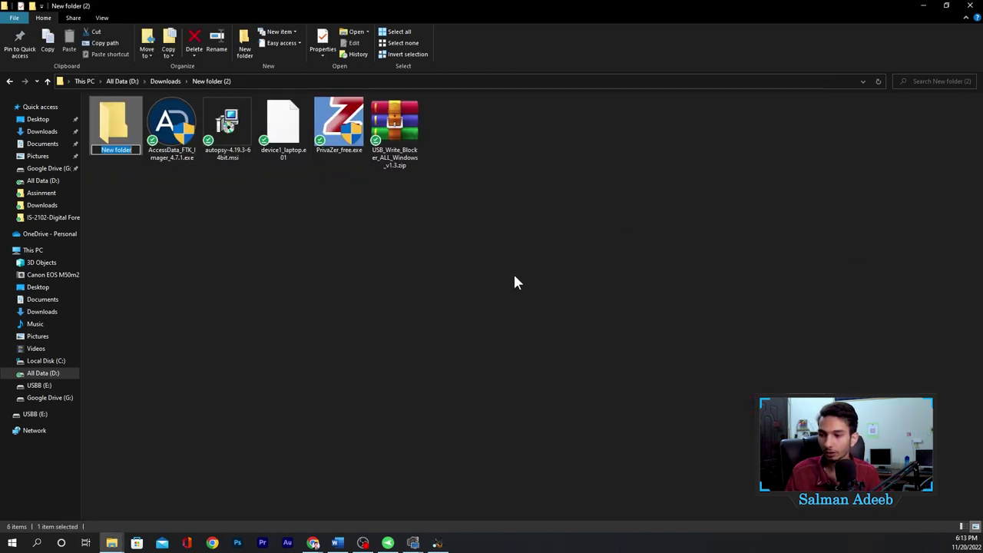
{"action": "type", "text": "Cas"}
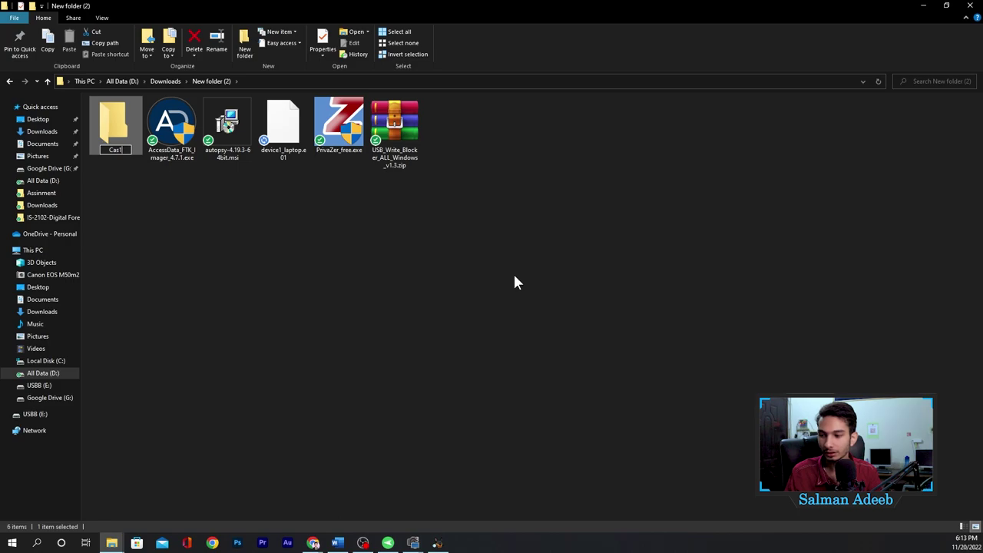
{"action": "type", "text": "1"}
{"action": "key", "text": "Return"}
{"action": "key", "text": "Return"}
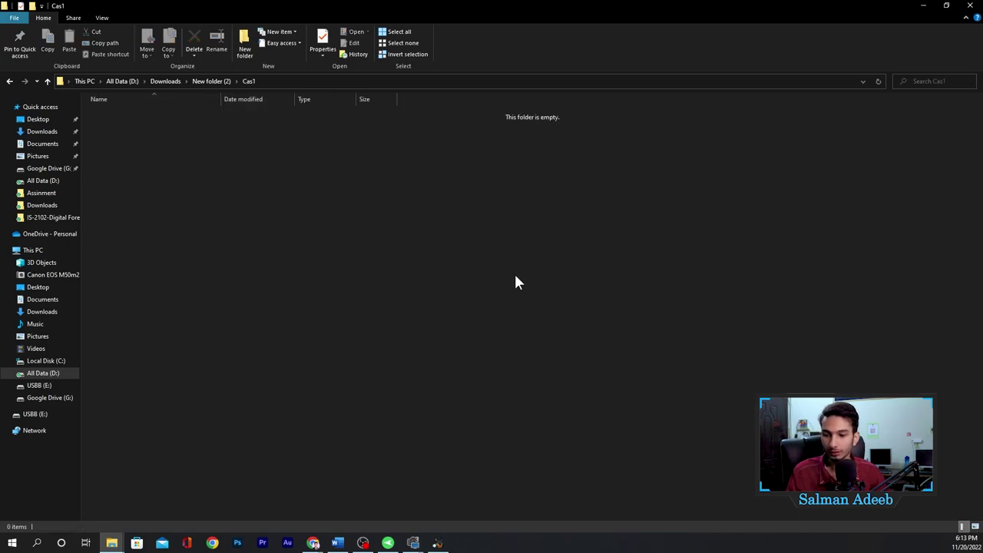
Return to Autopsy, set the base directory to D:\Downloads\New folder (2)\Cas1 with the Single-User case type, and continue to the optional information
{"action": "key", "text": "alt+Tab"}
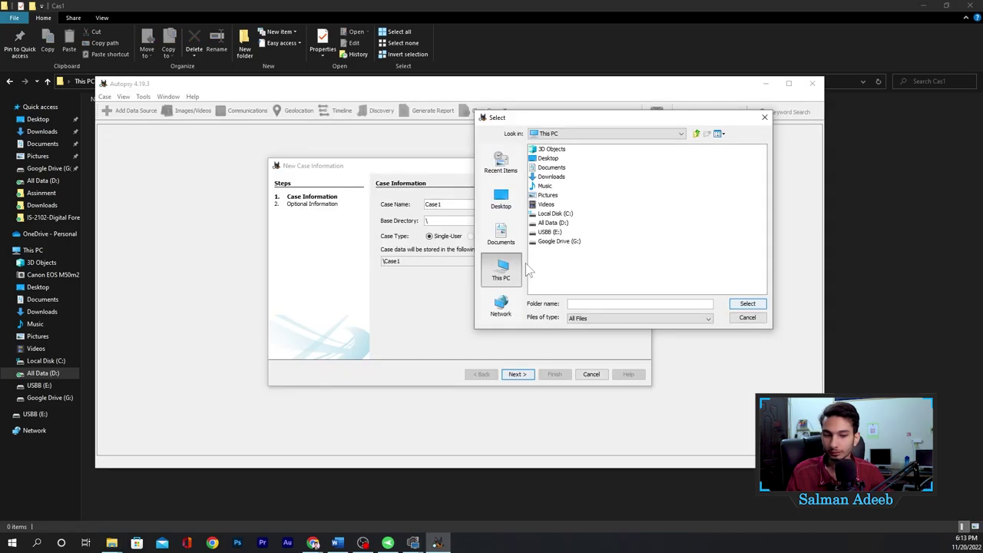
{"action": "left_click", "coordinate": [558, 223]}
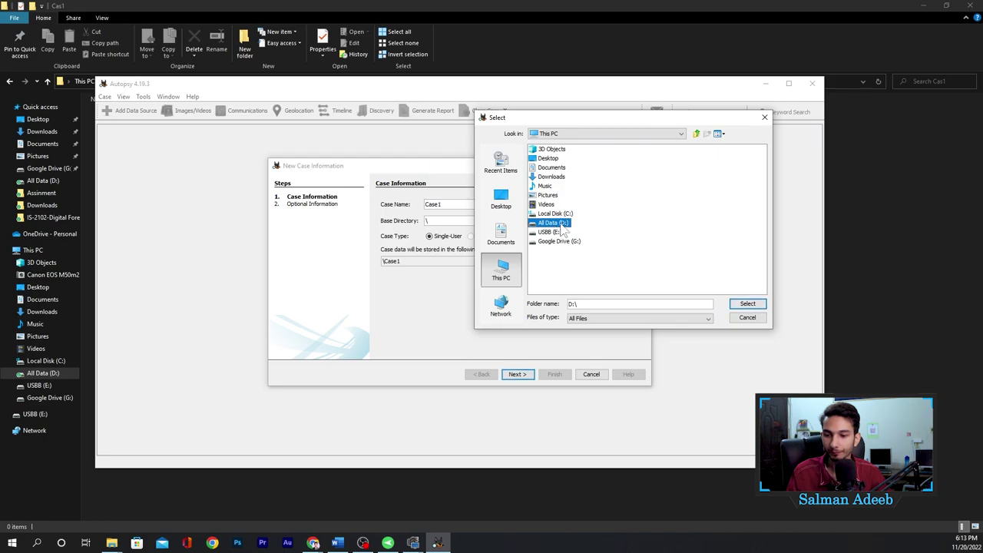
{"action": "double_click", "coordinate": [561, 223]}
{"action": "double_click", "coordinate": [557, 159]}
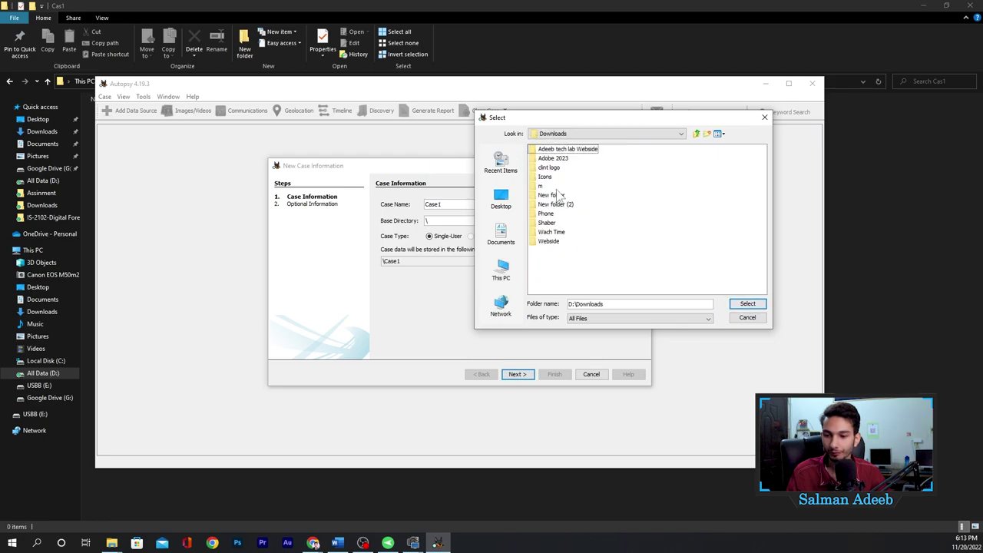
{"action": "double_click", "coordinate": [555, 204]}
{"action": "left_click", "coordinate": [543, 150]}
{"action": "double_click", "coordinate": [544, 150]}
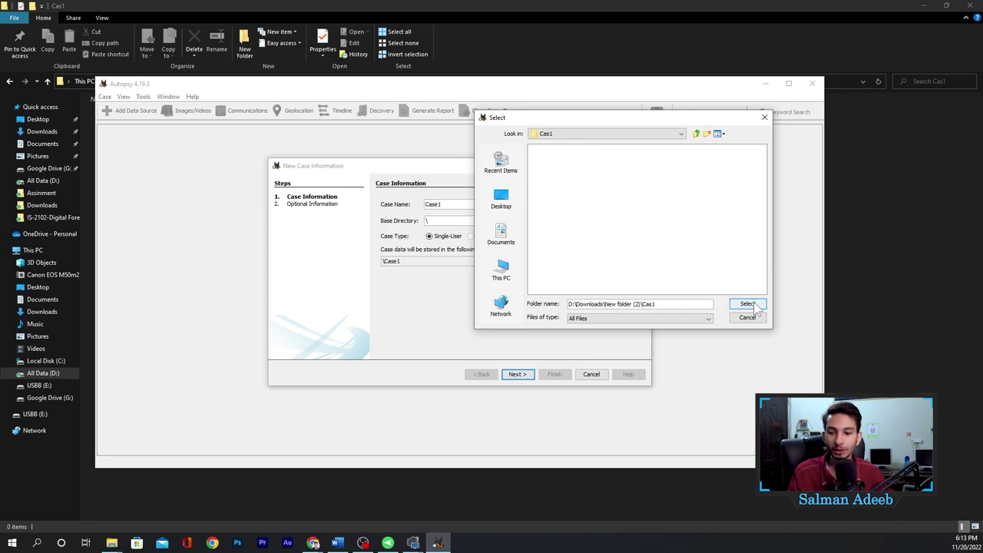
{"action": "left_click", "coordinate": [747, 304]}
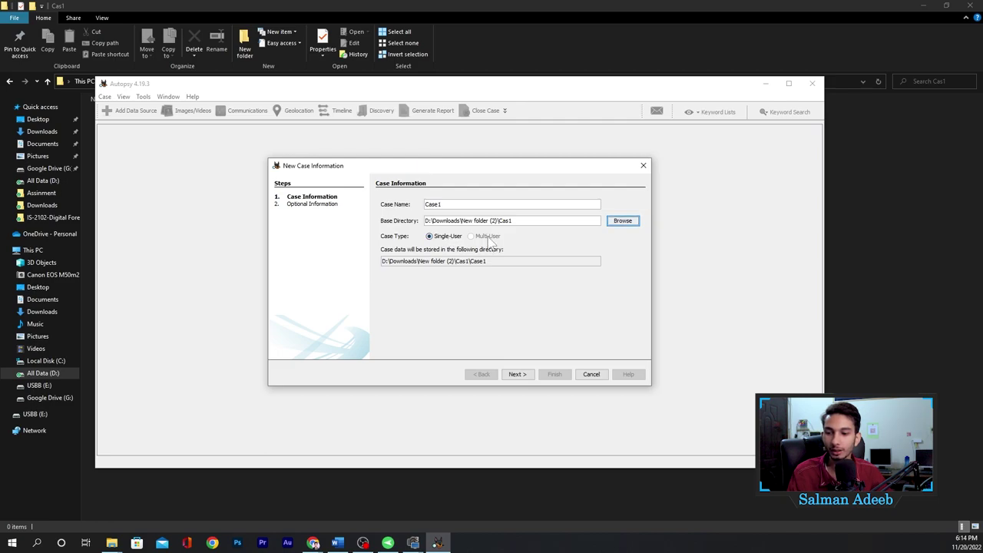
{"action": "left_click", "coordinate": [430, 236]}
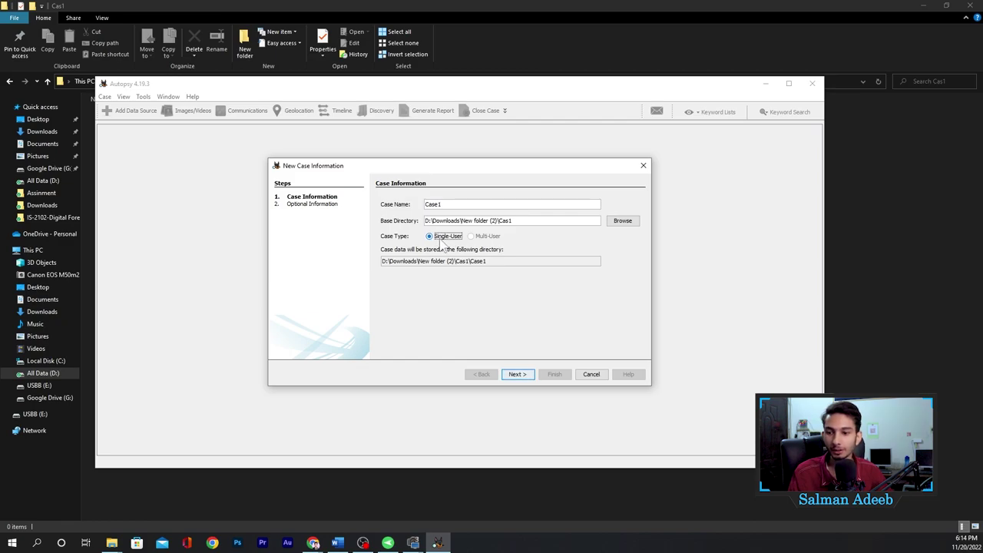
{"action": "left_click", "coordinate": [522, 375]}
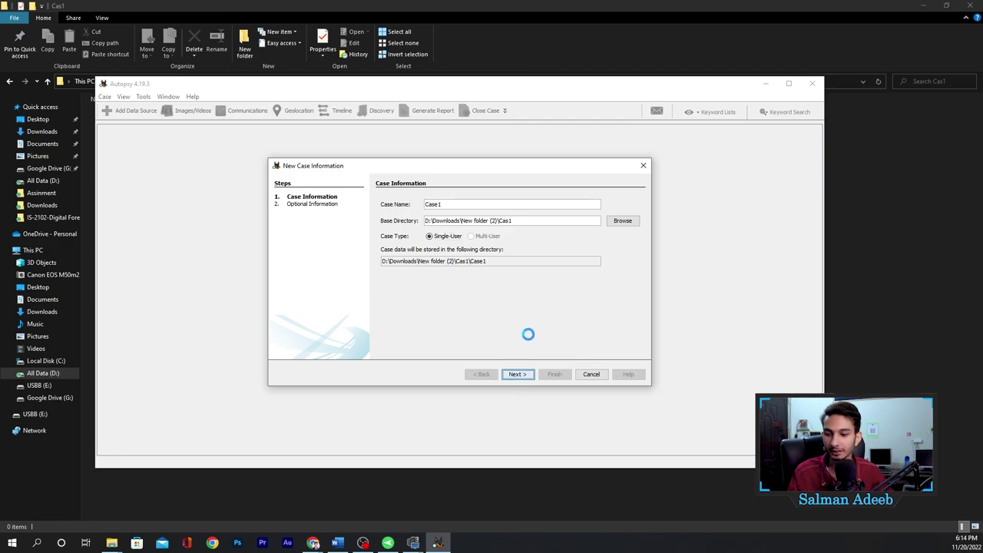
Set the case number to Case1, fill in the examiner's name, phone and email, and enter the notes "Start Case 1"
{"action": "left_click", "coordinate": [473, 216]}
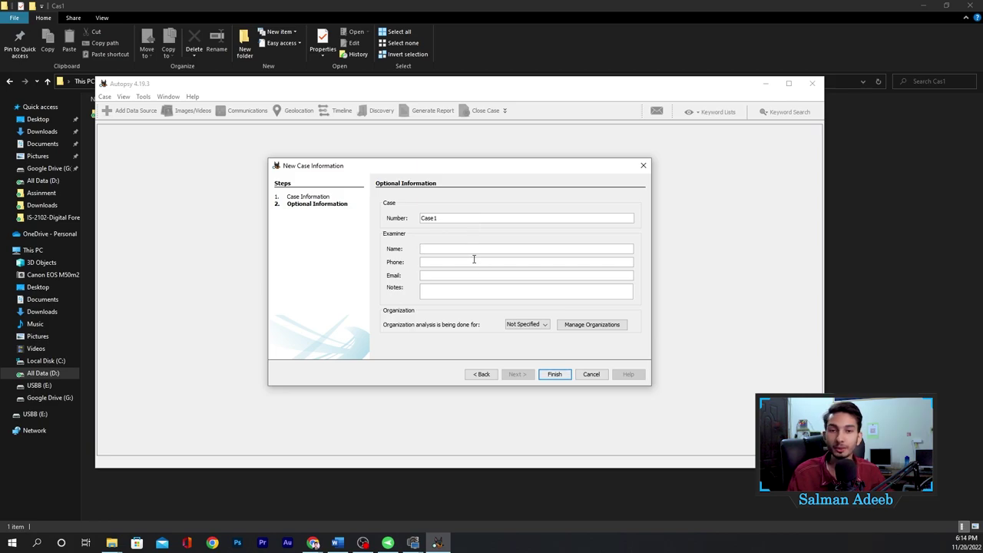
{"action": "left_click", "coordinate": [474, 251]}
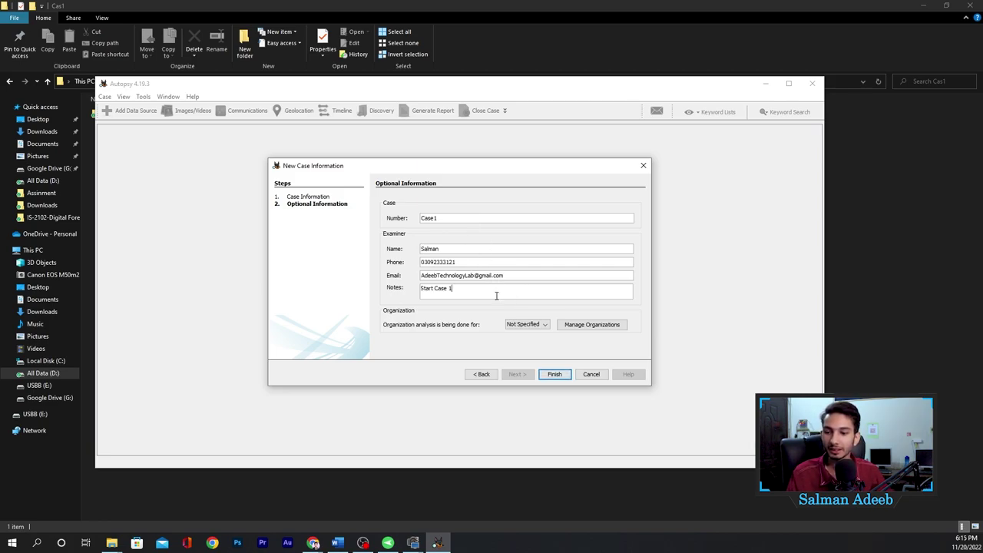
Finish creating the case and start a Disk Image or VM File data source with a host name generated from the data source name
{"action": "left_click", "coordinate": [555, 374]}
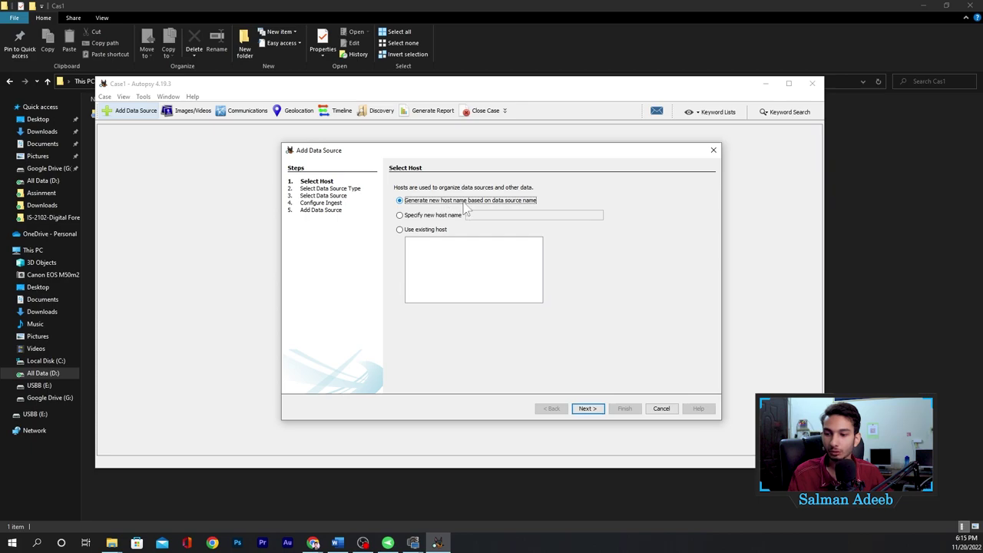
{"action": "left_click", "coordinate": [587, 412]}
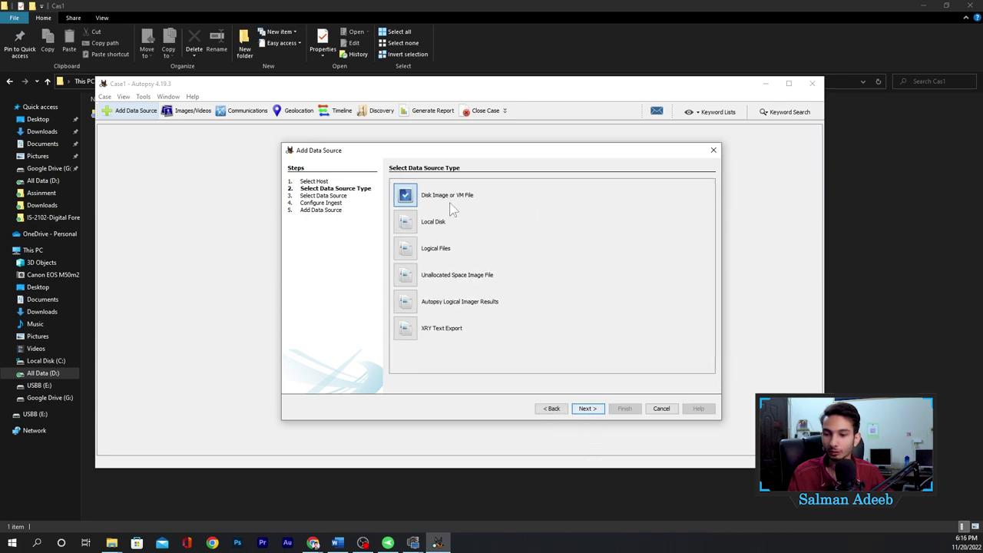
{"action": "left_click", "coordinate": [587, 409]}
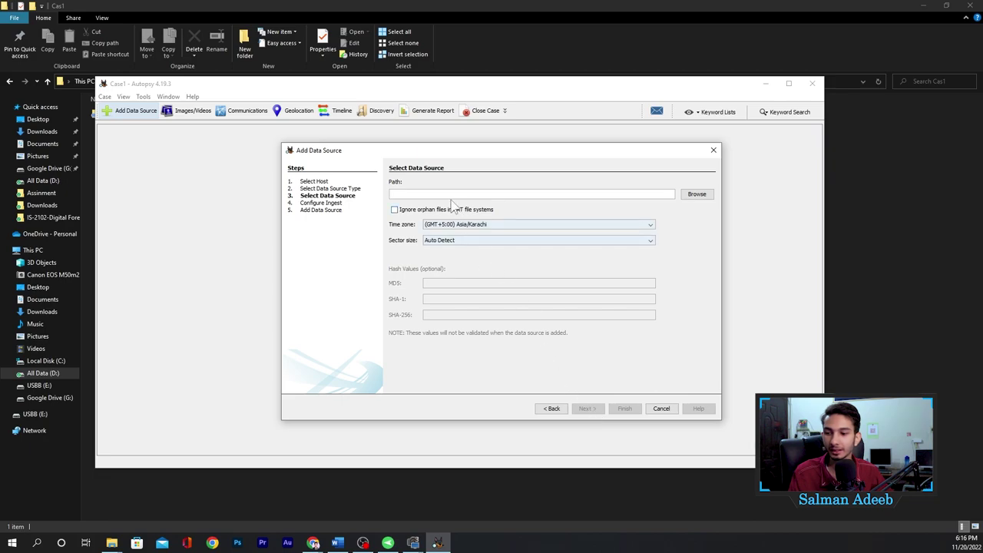
Select D:\Downloads\New folder (2)\device1_laptop.e01 as the data source, ignore orphan files in FAT file systems, and continue to the ingest configuration
{"action": "left_click", "coordinate": [696, 197]}
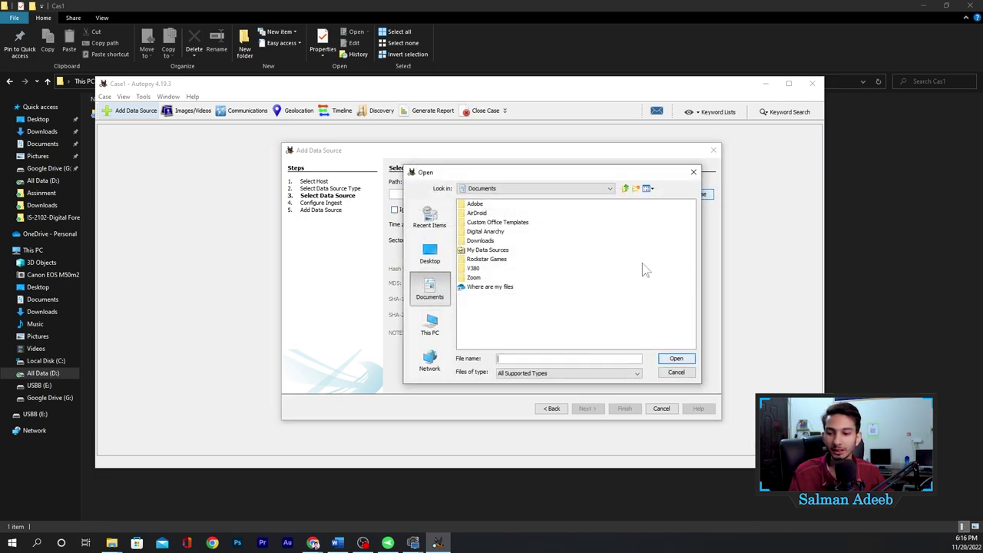
{"action": "left_click", "coordinate": [433, 339]}
{"action": "double_click", "coordinate": [484, 277]}
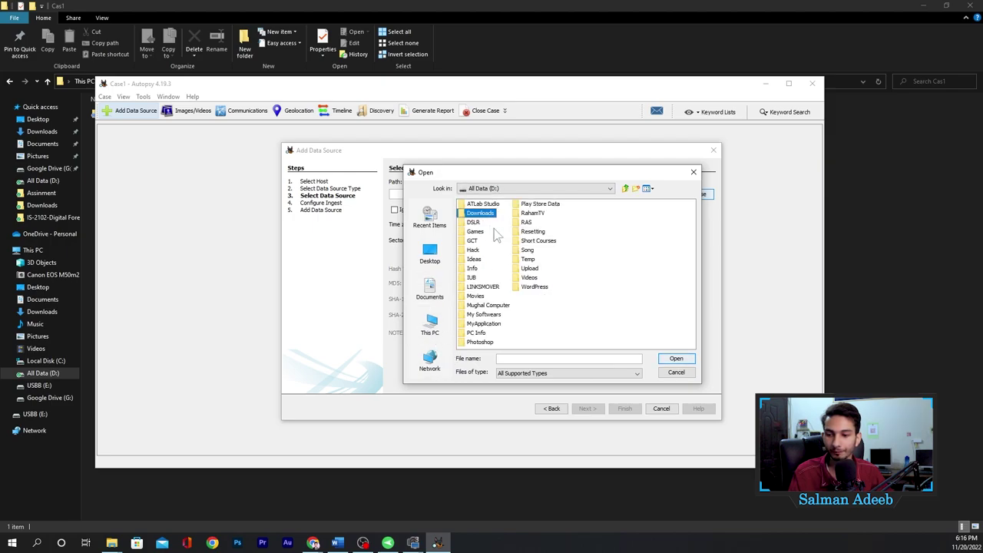
{"action": "double_click", "coordinate": [482, 214]}
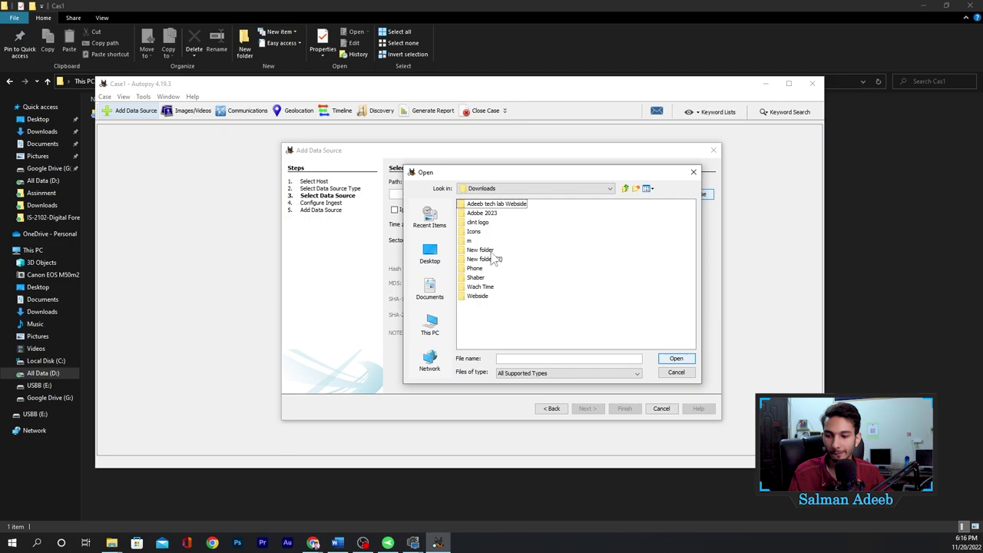
{"action": "double_click", "coordinate": [492, 259]}
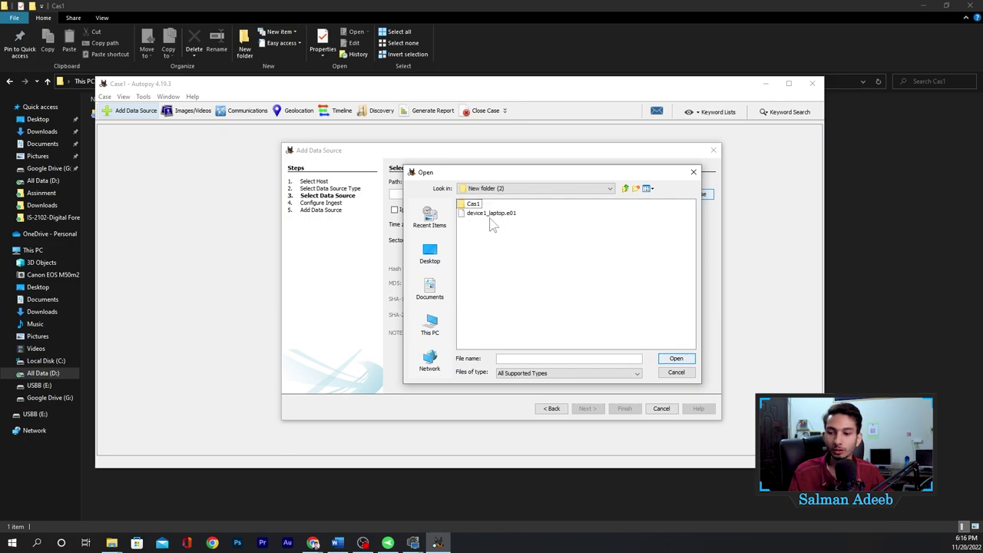
{"action": "left_click", "coordinate": [497, 215]}
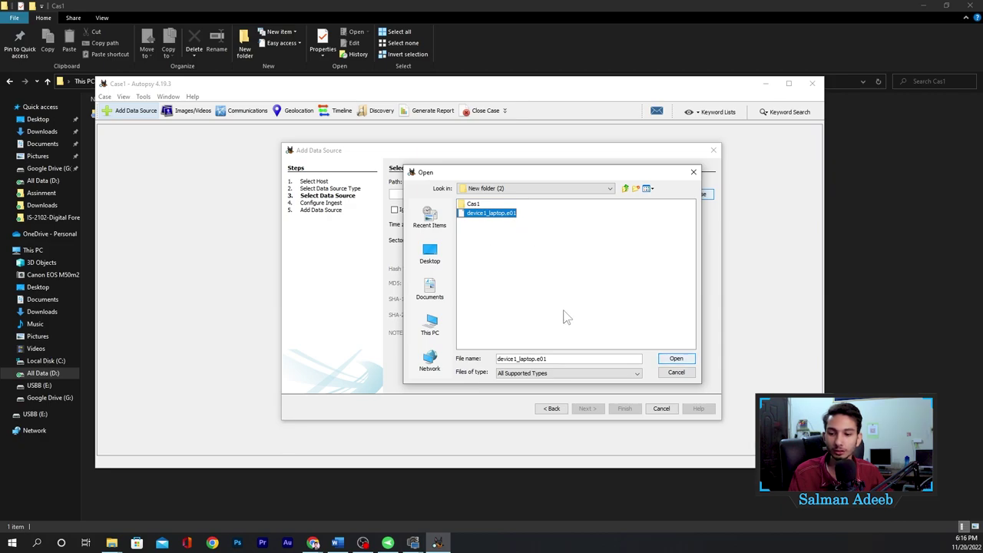
{"action": "left_click", "coordinate": [675, 358]}
{"action": "left_click", "coordinate": [447, 209]}
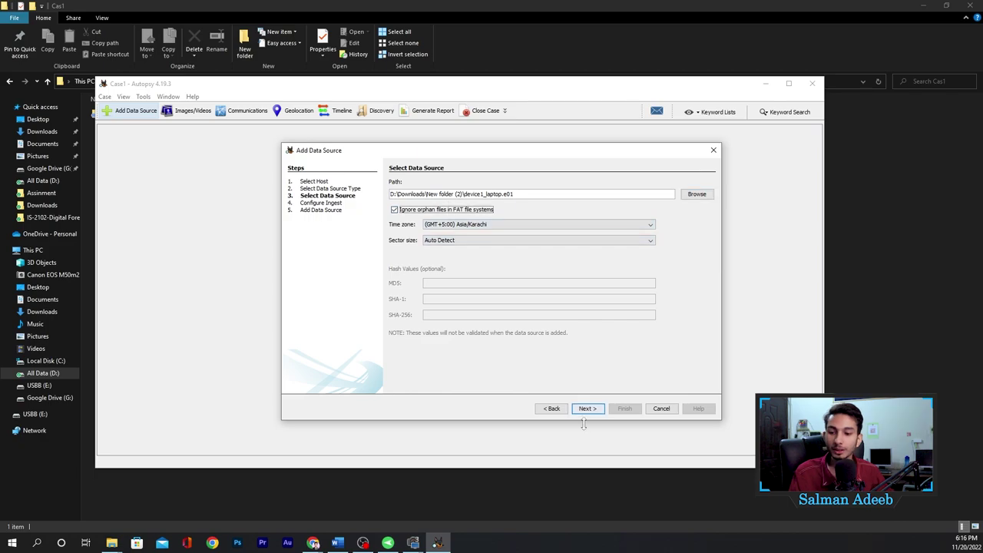
{"action": "left_click", "coordinate": [587, 409]}
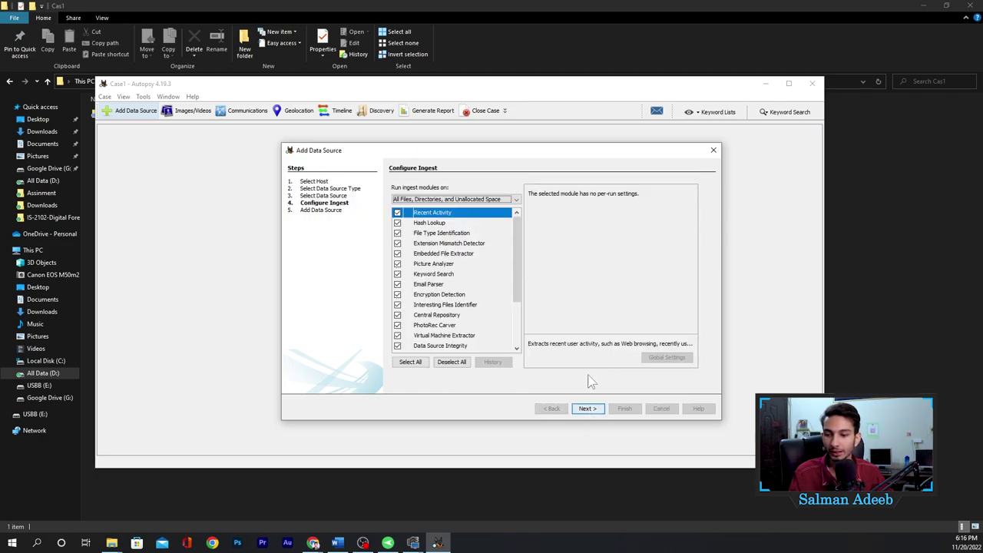
Deselect all ingest modules, add the disk image to the case, and finish the data source wizard
{"action": "scroll", "coordinate": [461, 261], "scroll_direction": "down", "scroll_amount": 3}
{"action": "scroll", "coordinate": [430, 231], "scroll_direction": "up", "scroll_amount": 3}
{"action": "left_click", "coordinate": [451, 364]}
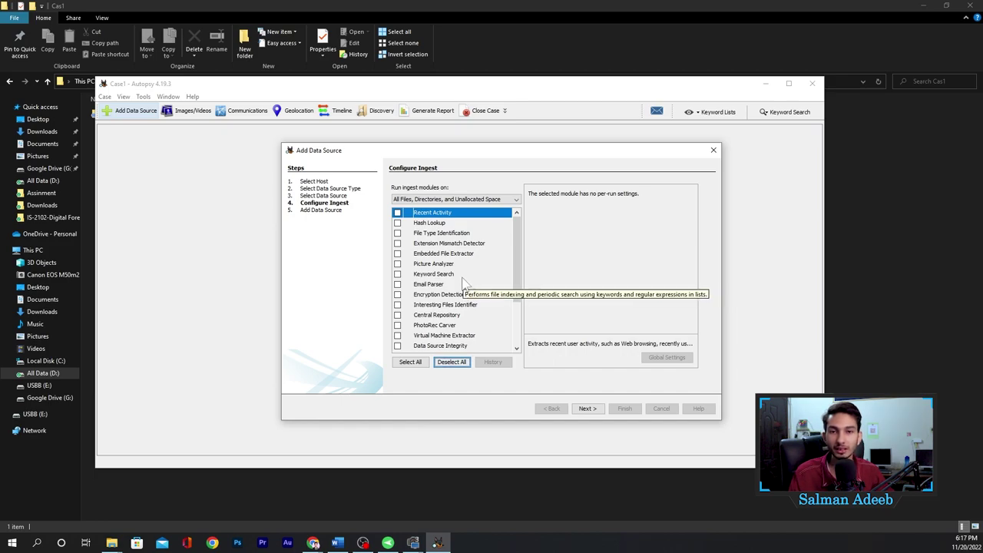
{"action": "left_click", "coordinate": [588, 408]}
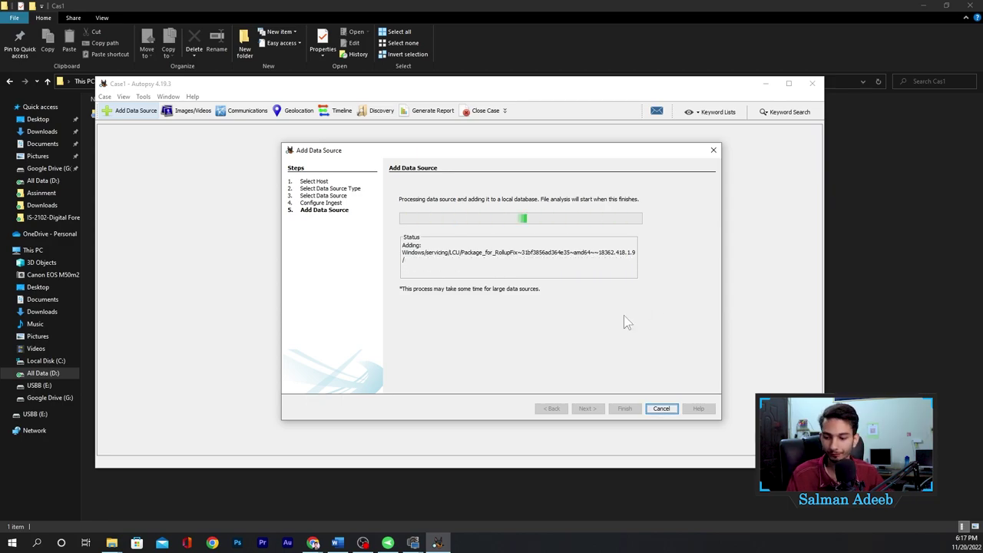
{"action": "left_click", "coordinate": [388, 542]}
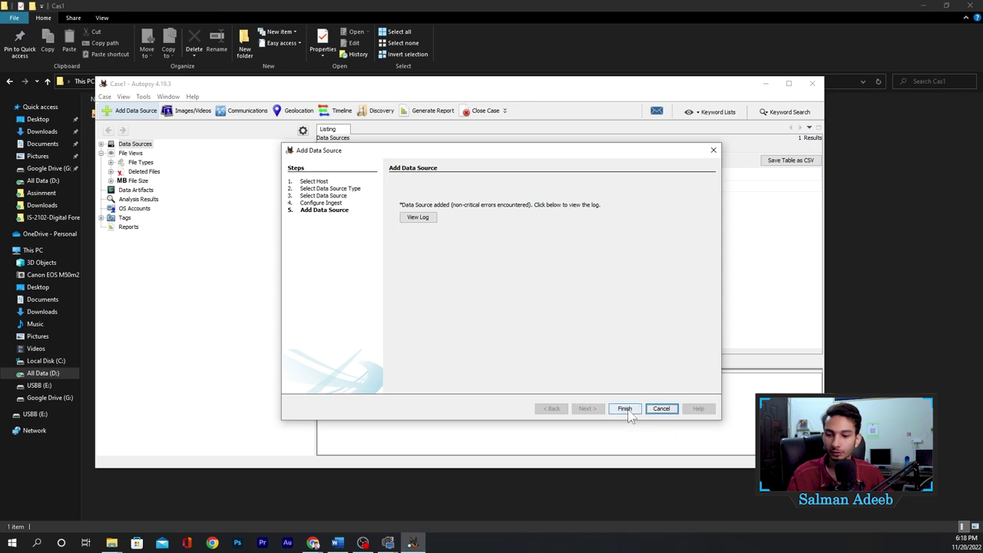
{"action": "left_click", "coordinate": [621, 410]}
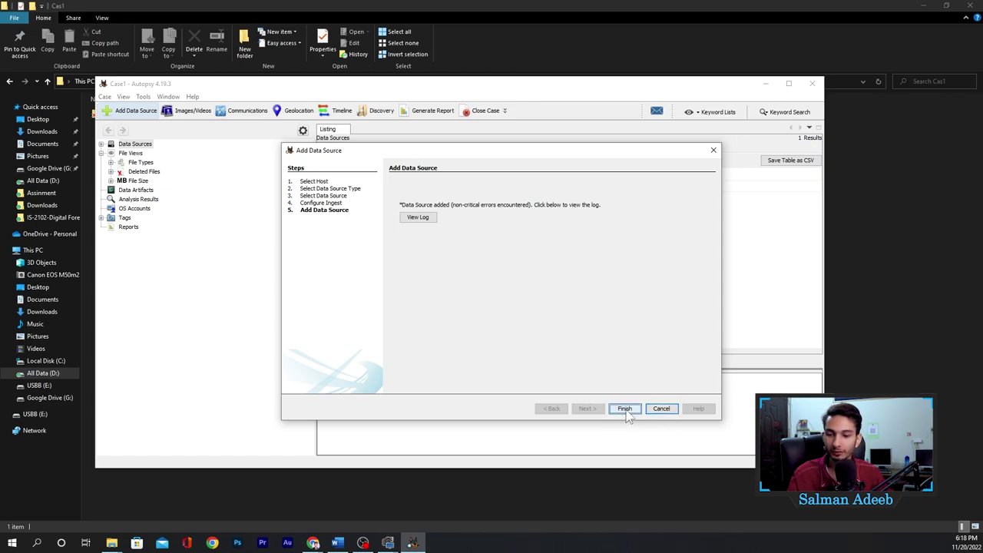
Expand Data Sources down to device1_laptop.e01 and list the image's volumes
{"action": "left_click", "coordinate": [388, 188]}
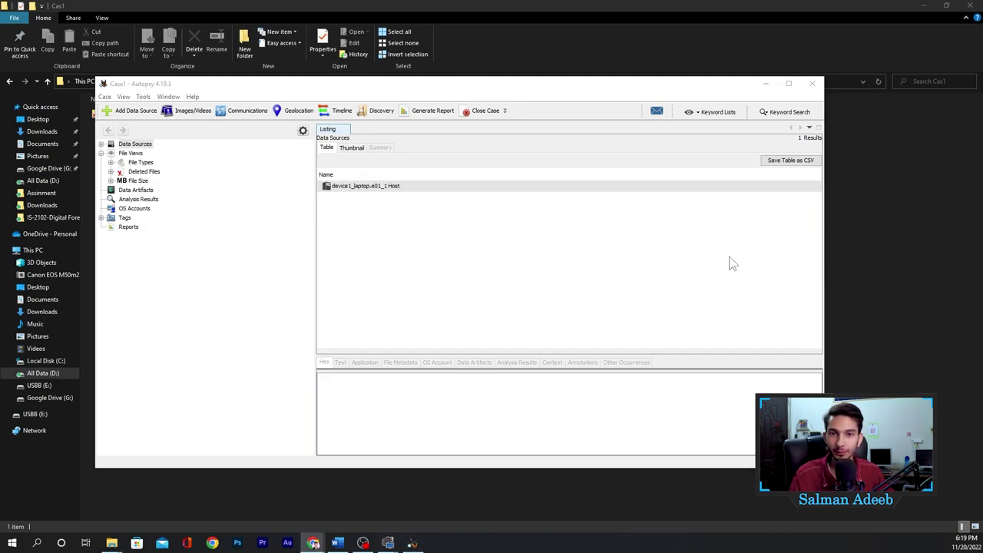
{"action": "left_click", "coordinate": [111, 145]}
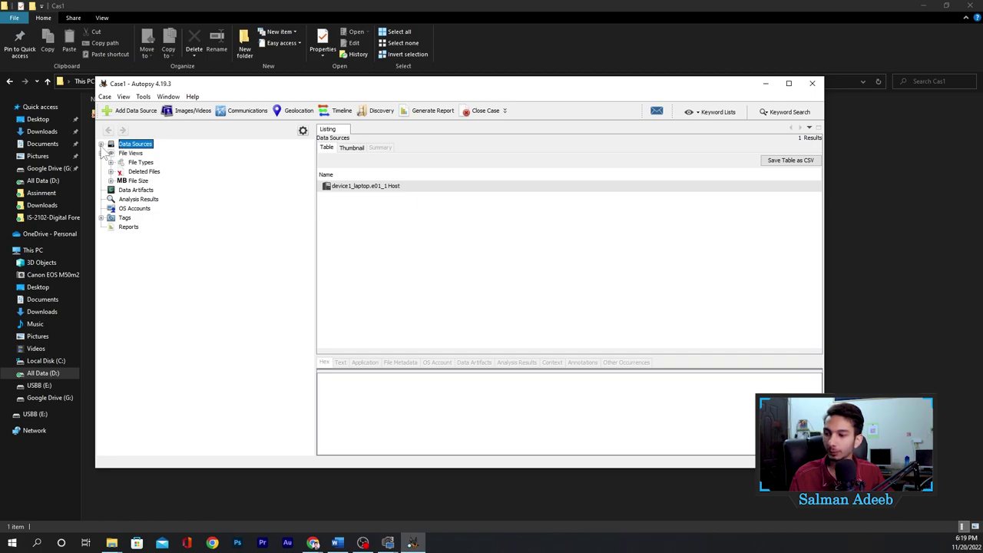
{"action": "left_click", "coordinate": [101, 145]}
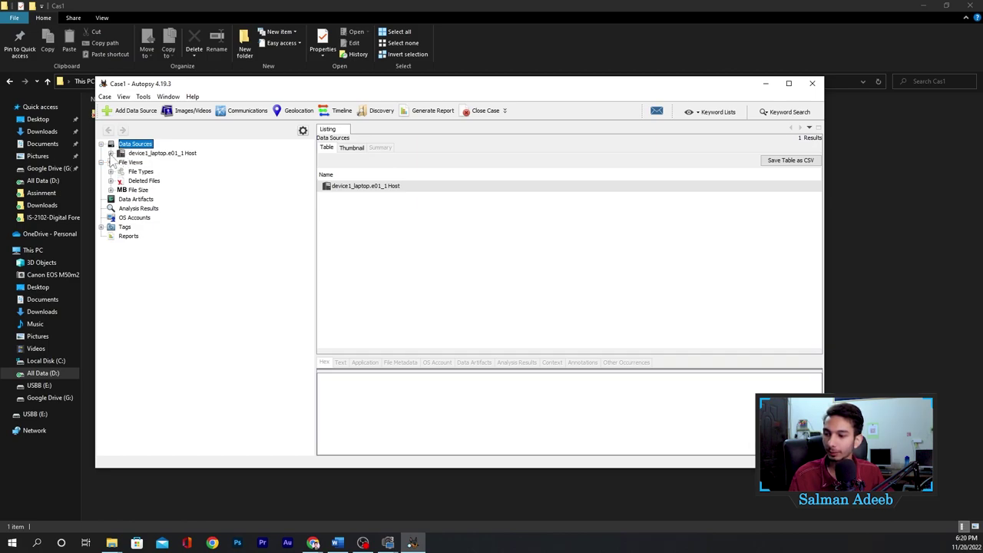
{"action": "left_click", "coordinate": [111, 153]}
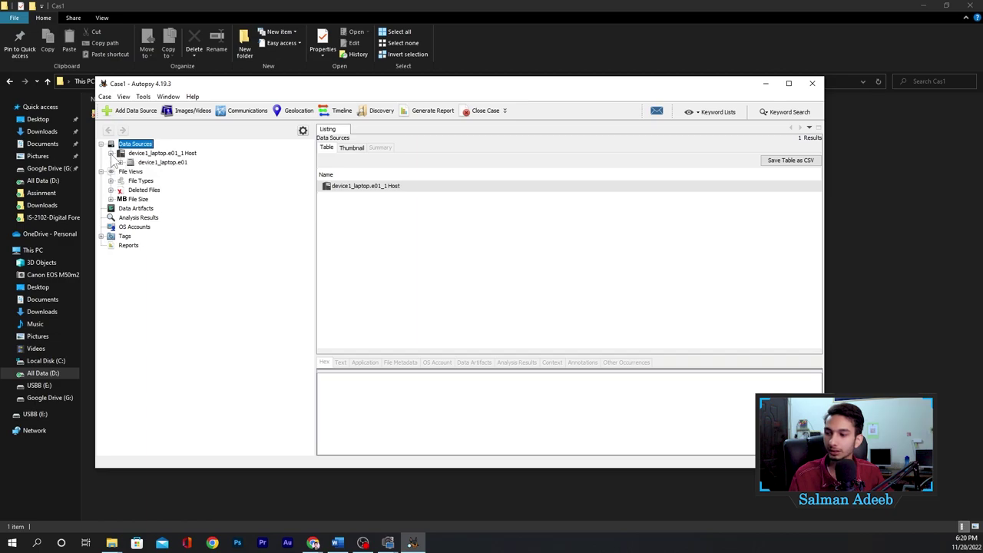
{"action": "left_click", "coordinate": [120, 163]}
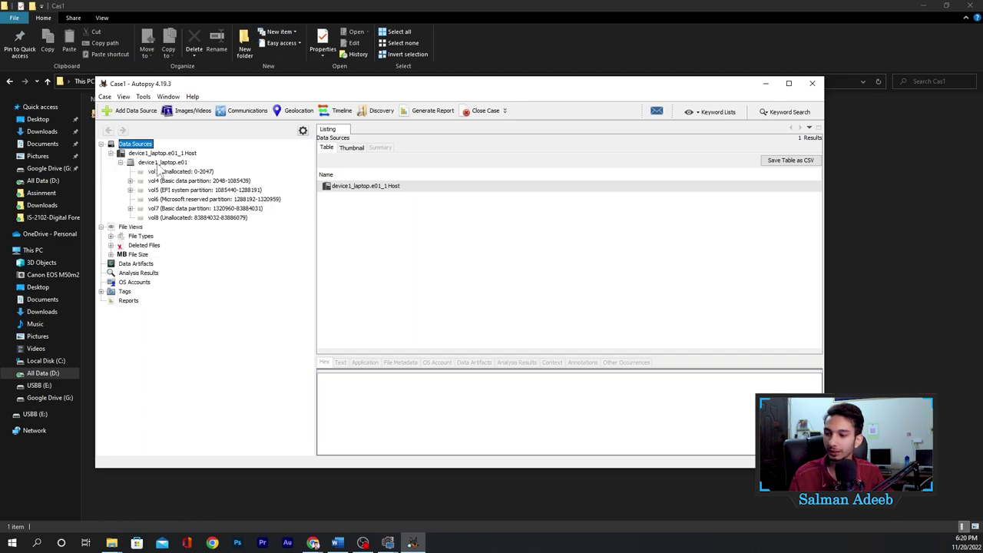
{"action": "left_click", "coordinate": [163, 163]}
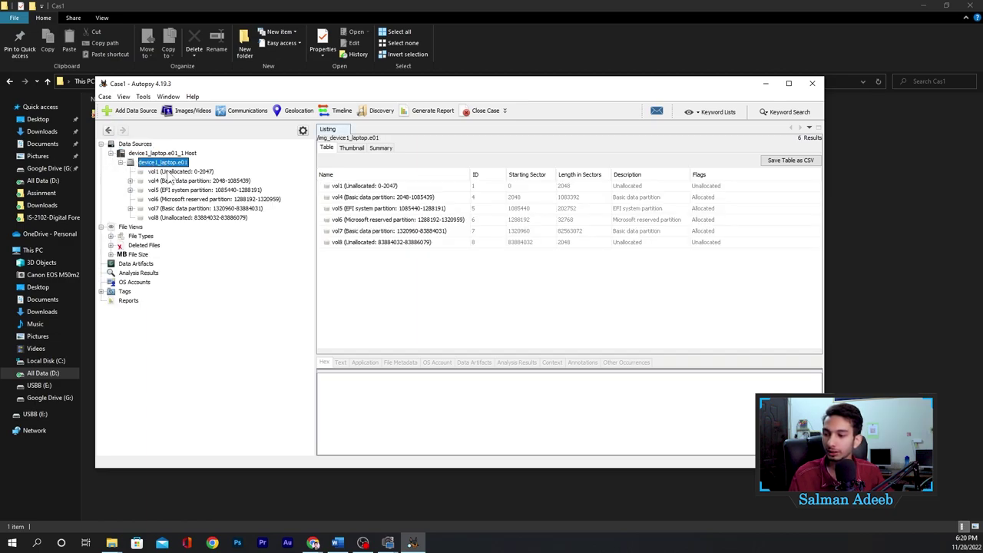
Expand File Types under File Views and examine the Images and Videos categories in the By Extension list
{"action": "left_click", "coordinate": [128, 227]}
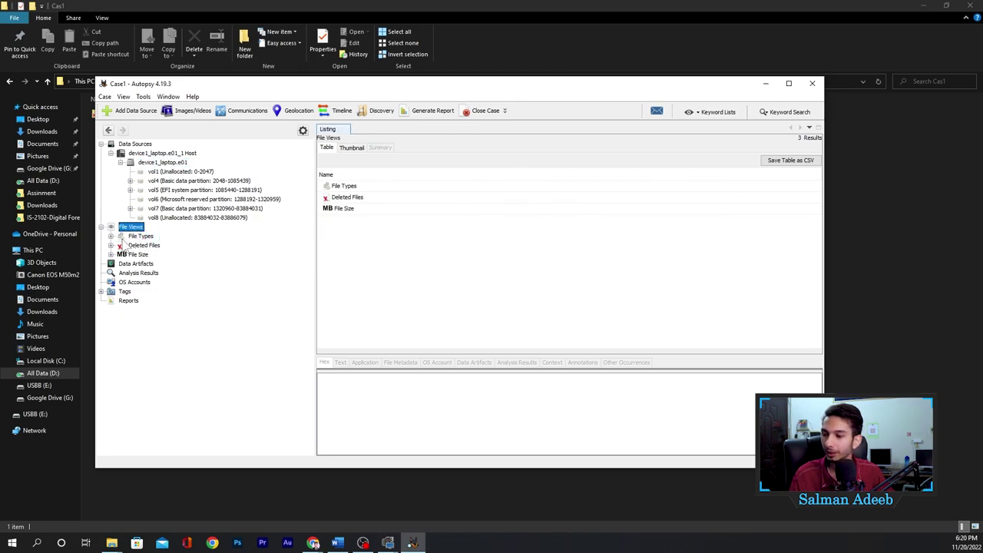
{"action": "left_click", "coordinate": [139, 236]}
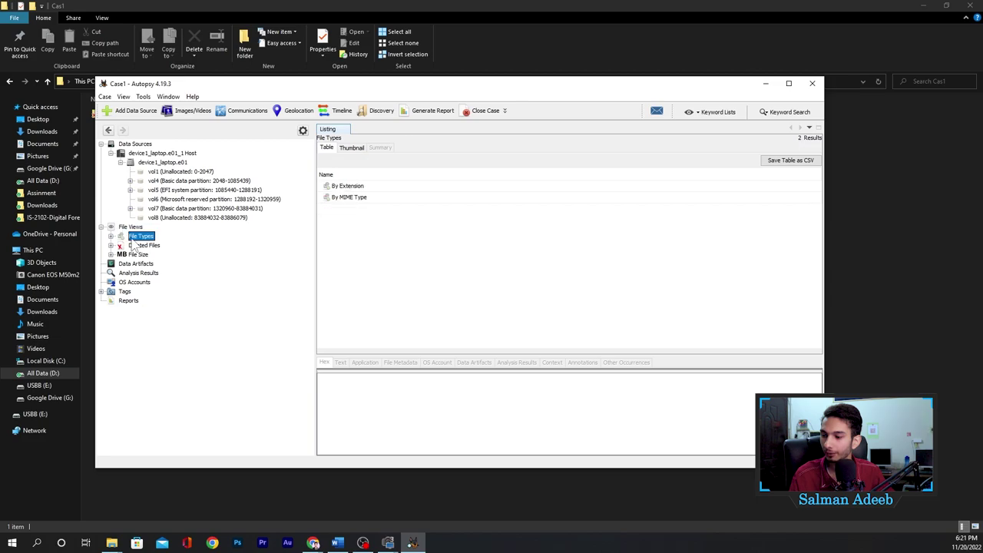
{"action": "left_click", "coordinate": [110, 236]}
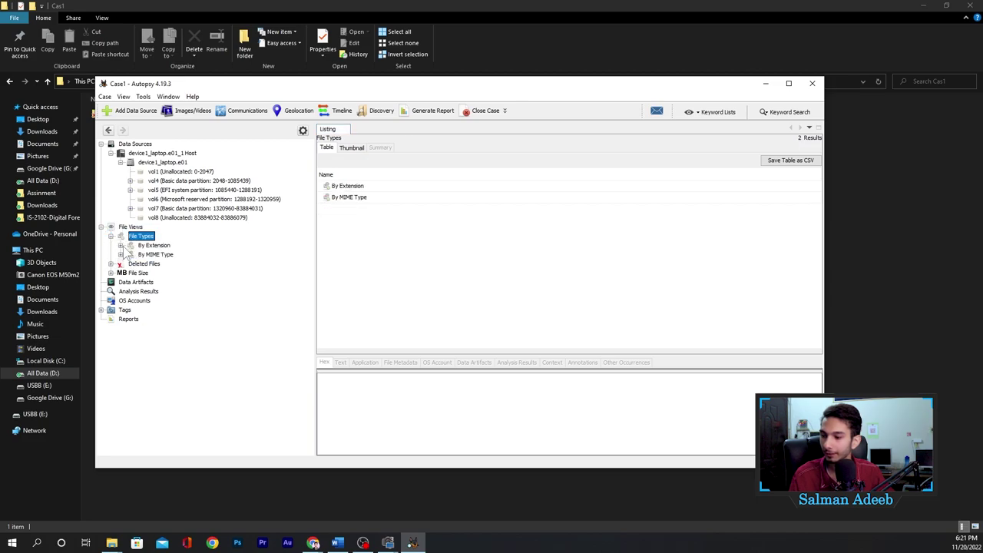
{"action": "double_click", "coordinate": [150, 246]}
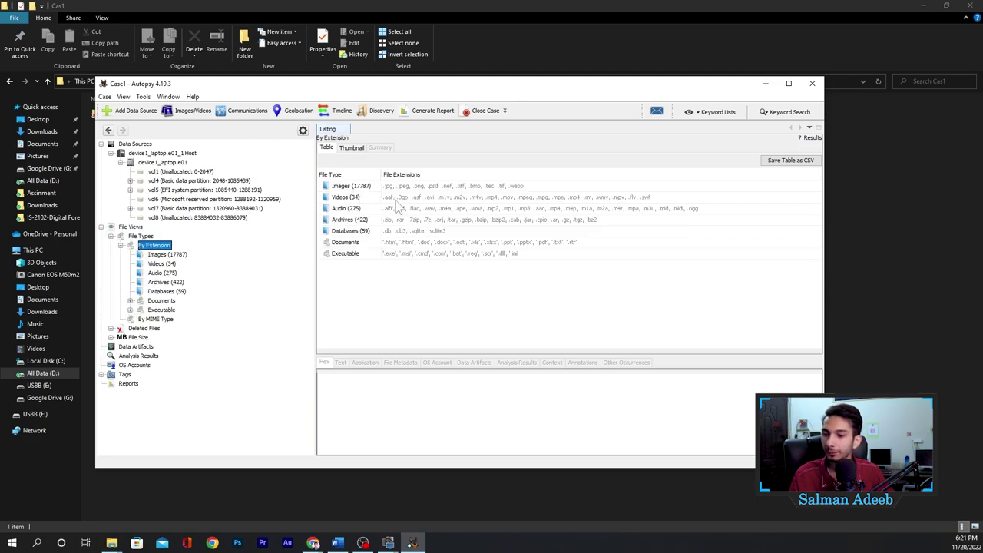
{"action": "left_click", "coordinate": [355, 188]}
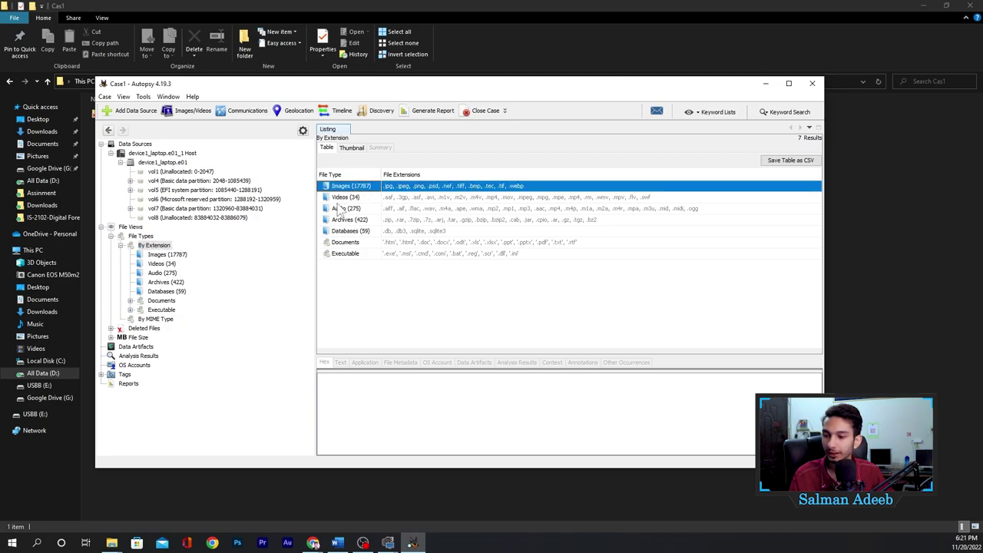
{"action": "left_click", "coordinate": [344, 198]}
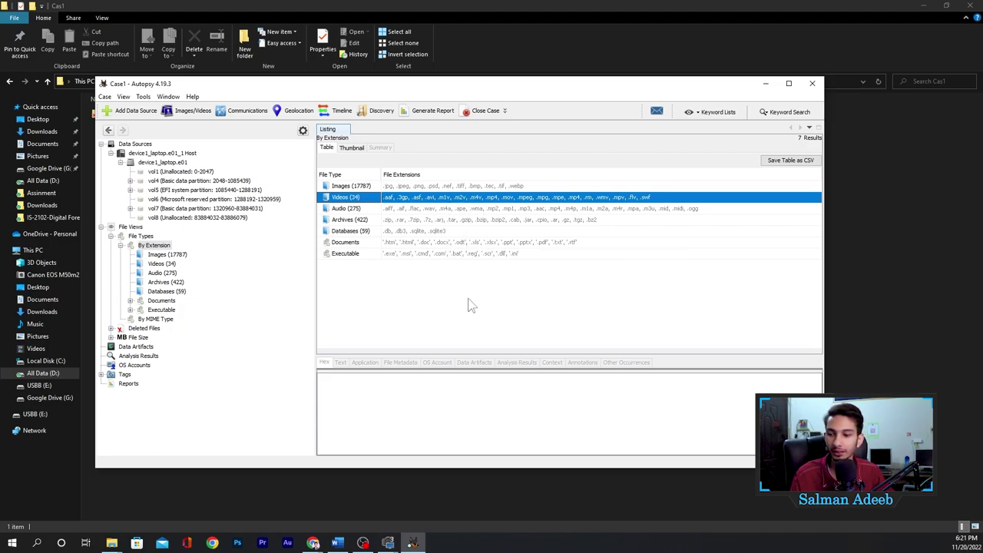
Expand Deleted Files, list both the All and File System groups, and look through the deleted file system entries
{"action": "left_click", "coordinate": [129, 327]}
{"action": "left_click", "coordinate": [111, 328]}
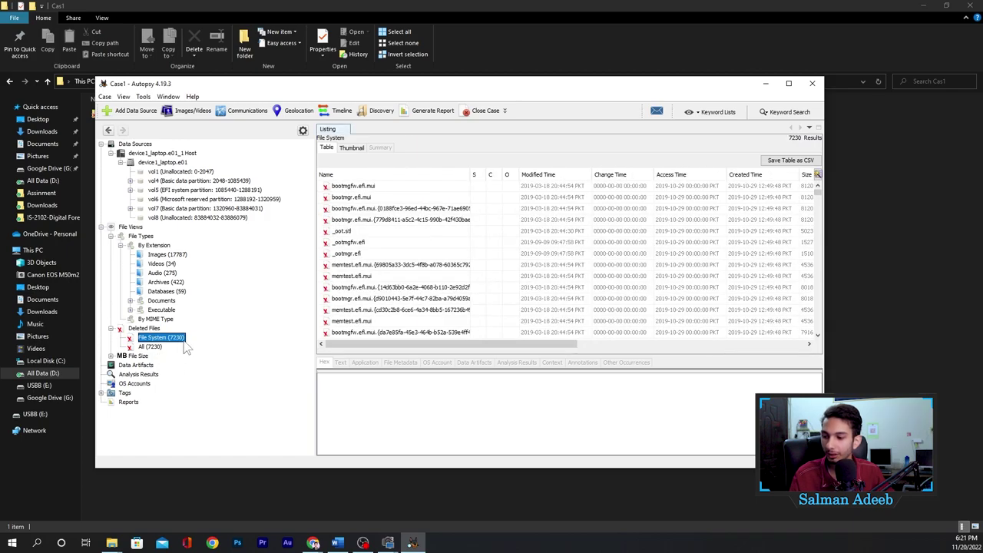
{"action": "left_click", "coordinate": [151, 346]}
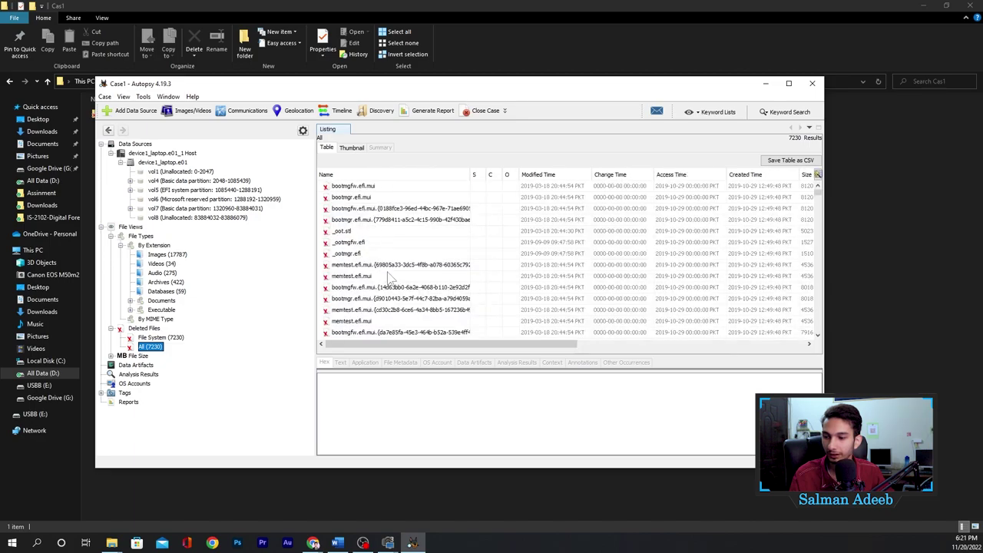
{"action": "key", "text": "Up"}
{"action": "scroll", "coordinate": [438, 234], "scroll_direction": "down", "scroll_amount": 5}
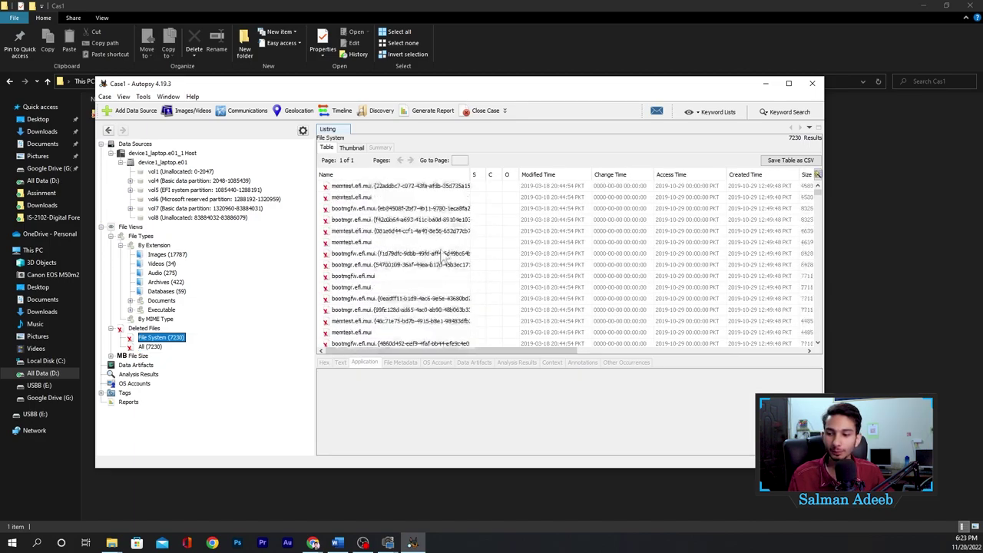
{"action": "left_click", "coordinate": [380, 242]}
{"action": "scroll", "coordinate": [392, 284], "scroll_direction": "down", "scroll_amount": 5}
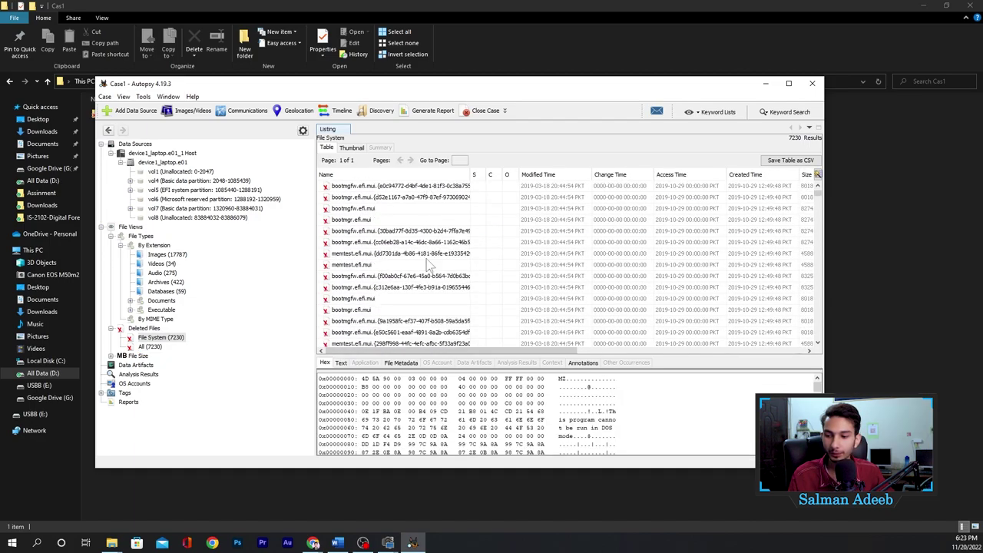
{"action": "scroll", "coordinate": [391, 290], "scroll_direction": "down", "scroll_amount": 15}
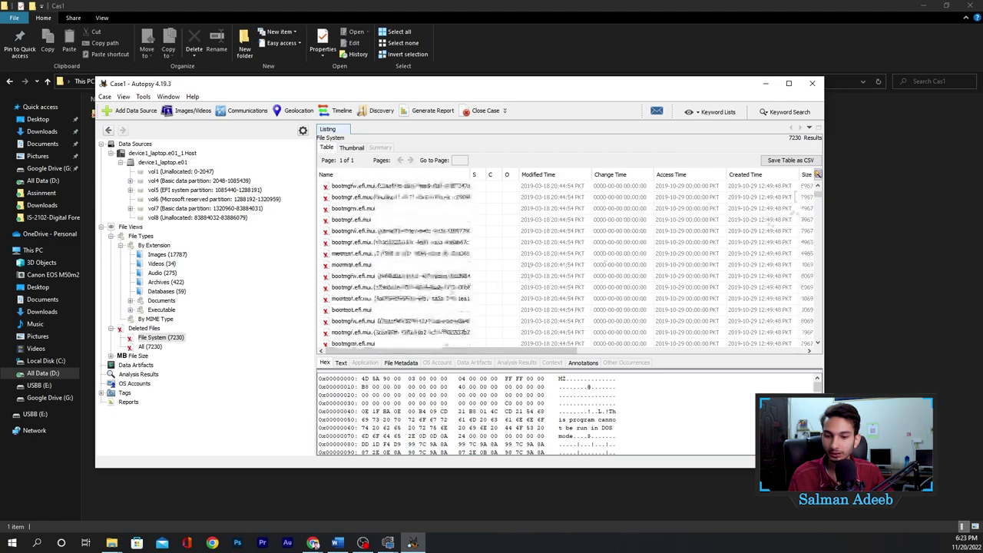
{"action": "left_click", "coordinate": [815, 284]}
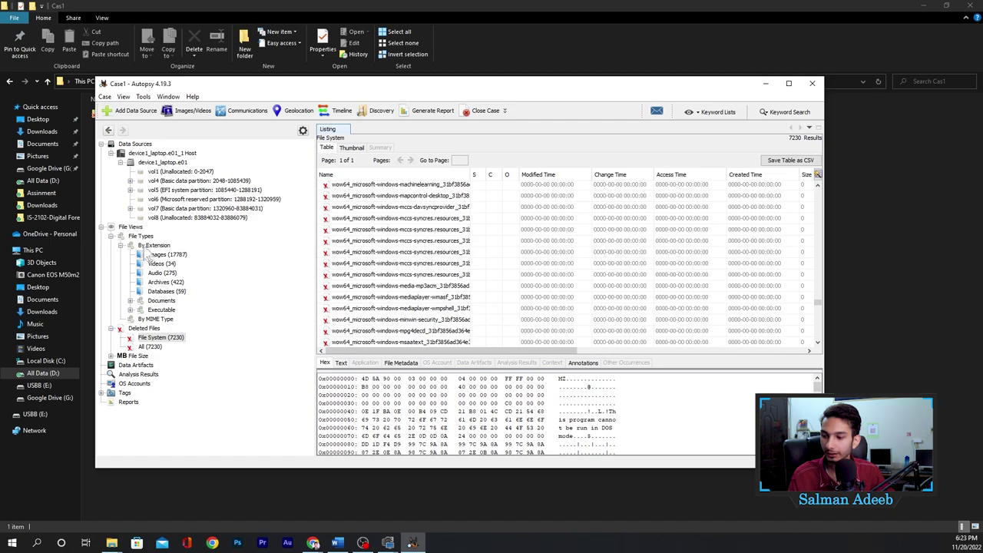
List the Images category under By Extension and preview a few of its image files
{"action": "left_click", "coordinate": [154, 246]}
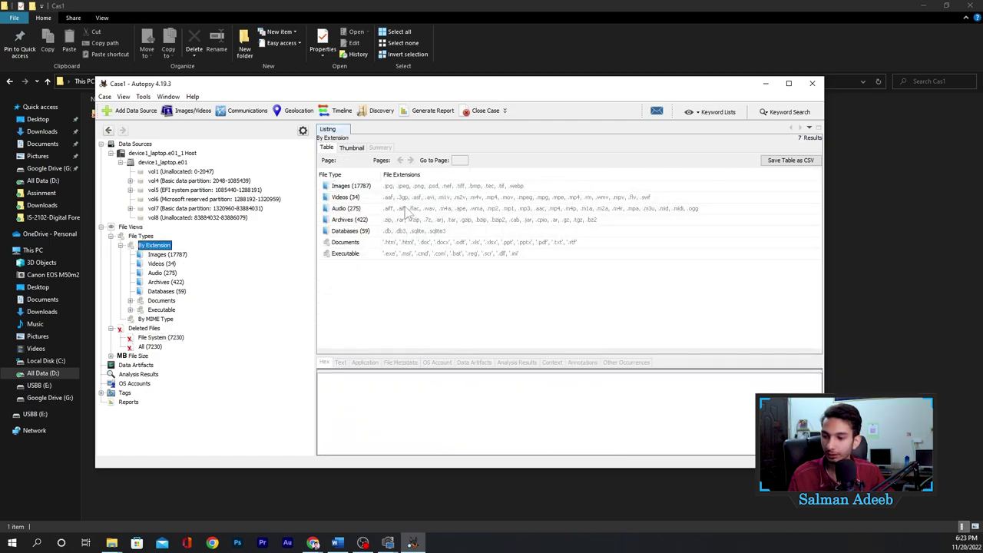
{"action": "left_click", "coordinate": [164, 254]}
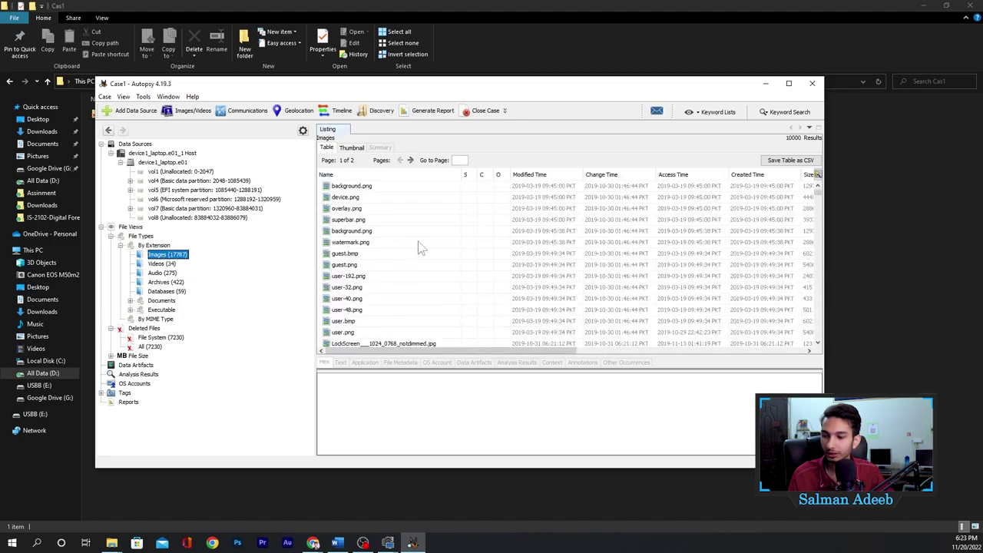
{"action": "left_click", "coordinate": [380, 254]}
{"action": "scroll", "coordinate": [384, 275], "scroll_direction": "down", "scroll_amount": 2}
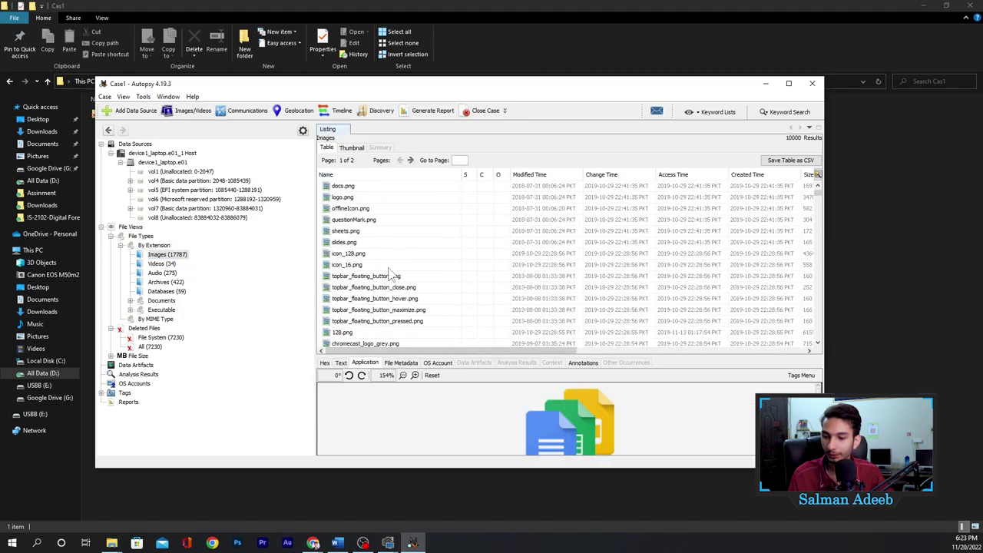
{"action": "left_click", "coordinate": [395, 255]}
Maximize the Autopsy window and enlarge the content viewer below the file listing
{"action": "left_click", "coordinate": [788, 83]}
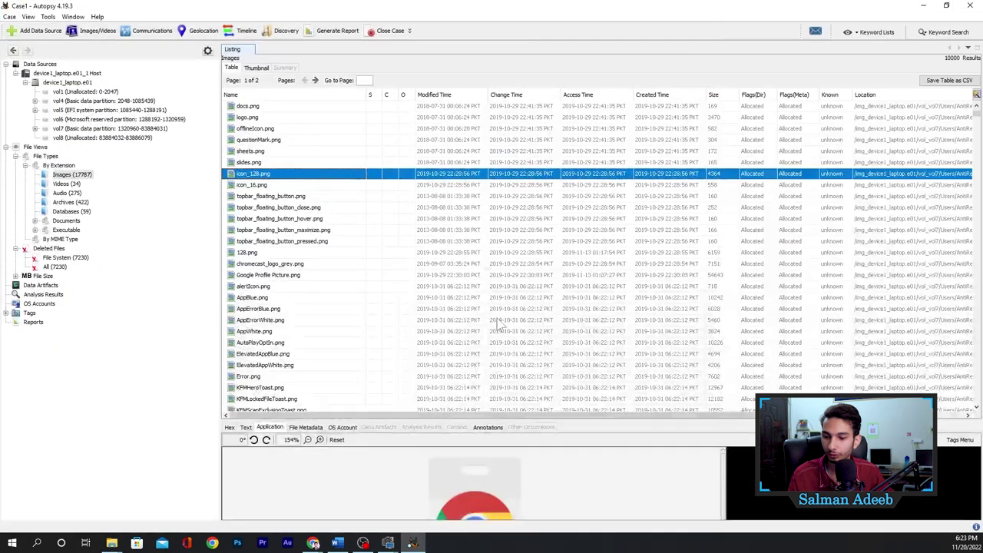
{"action": "scroll", "coordinate": [553, 368], "scroll_direction": "down", "scroll_amount": 2}
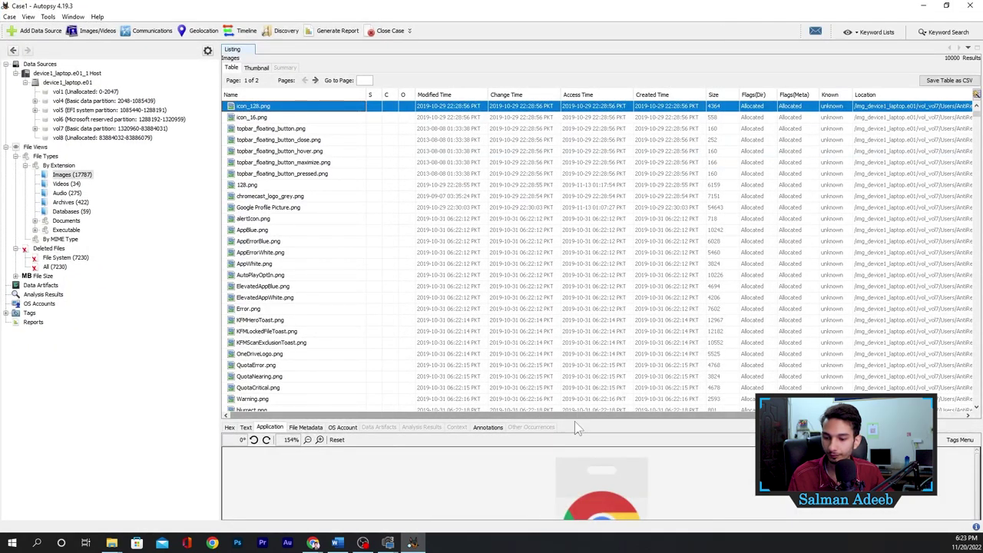
{"action": "left_click_drag", "start_coordinate": [566, 292], "coordinate": [553, 350]}
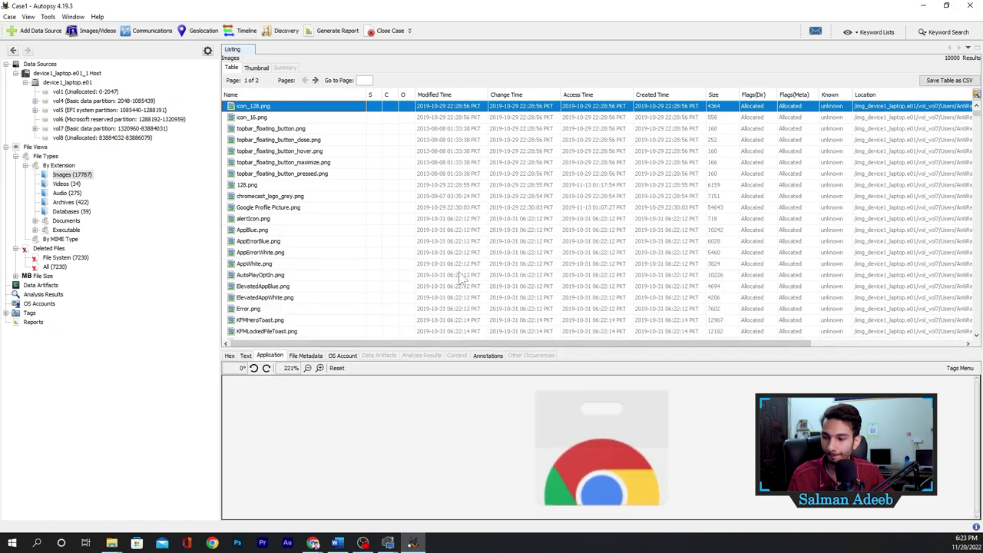
Preview further files throughout the Images list, including the OneDrive tiles and IMPORTANT.jpg
{"action": "left_click", "coordinate": [307, 195]}
{"action": "scroll", "coordinate": [346, 218], "scroll_direction": "down", "scroll_amount": 5}
{"action": "left_click", "coordinate": [342, 207]}
{"action": "scroll", "coordinate": [331, 211], "scroll_direction": "down", "scroll_amount": 2}
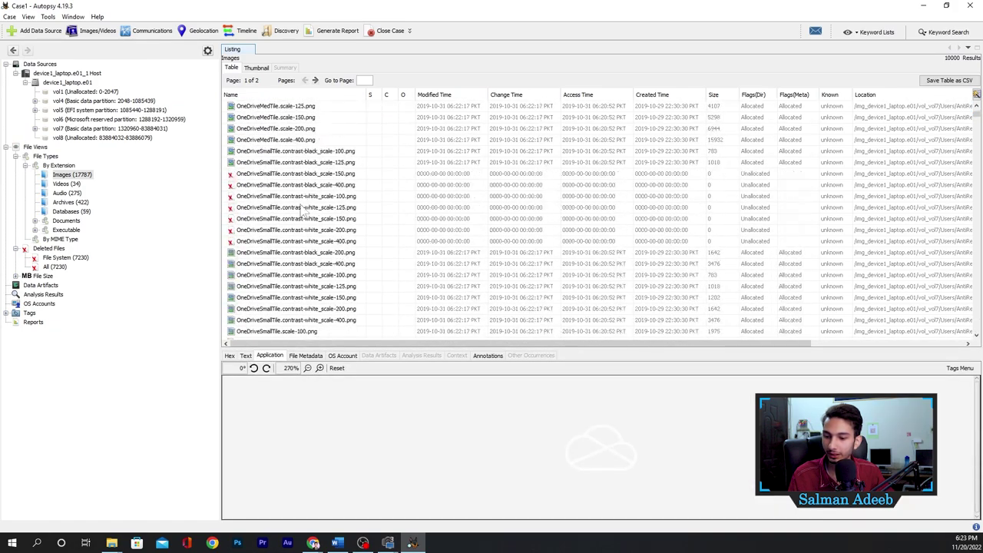
{"action": "left_click", "coordinate": [304, 208]}
{"action": "scroll", "coordinate": [304, 222], "scroll_direction": "down", "scroll_amount": 3}
{"action": "left_click", "coordinate": [304, 219]}
{"action": "scroll", "coordinate": [308, 223], "scroll_direction": "down", "scroll_amount": 5}
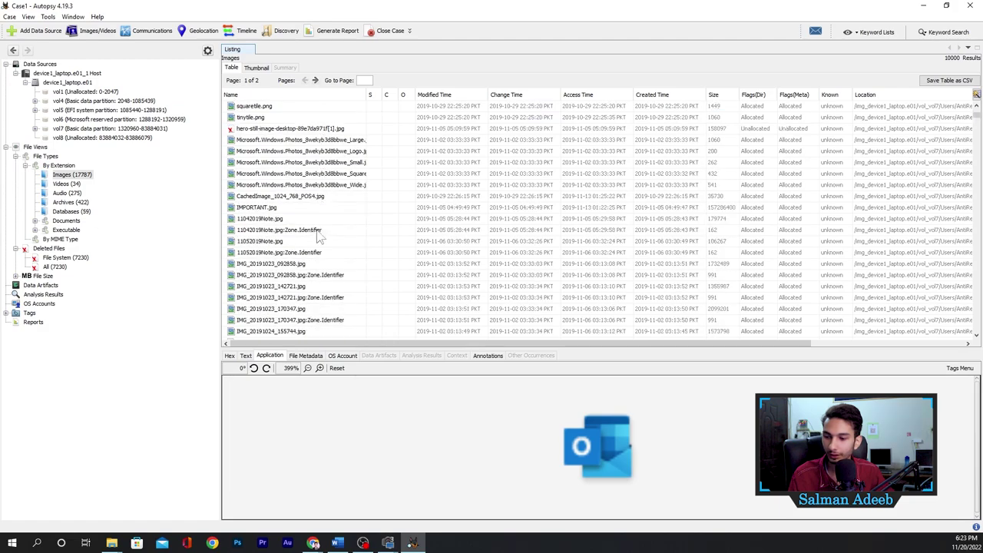
{"action": "left_click", "coordinate": [314, 220]}
{"action": "scroll", "coordinate": [384, 241], "scroll_direction": "down", "scroll_amount": 5}
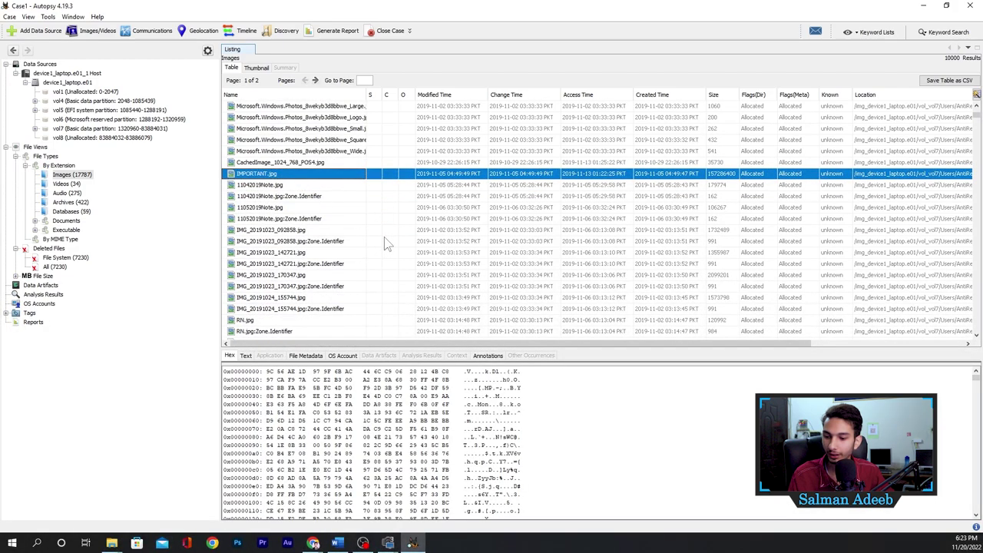
{"action": "left_click", "coordinate": [296, 220]}
{"action": "scroll", "coordinate": [296, 230], "scroll_direction": "down", "scroll_amount": 6}
List the Videos category, briefly play and pause Unipulator.mp4, and look through the remaining videos
{"action": "left_click", "coordinate": [66, 184]}
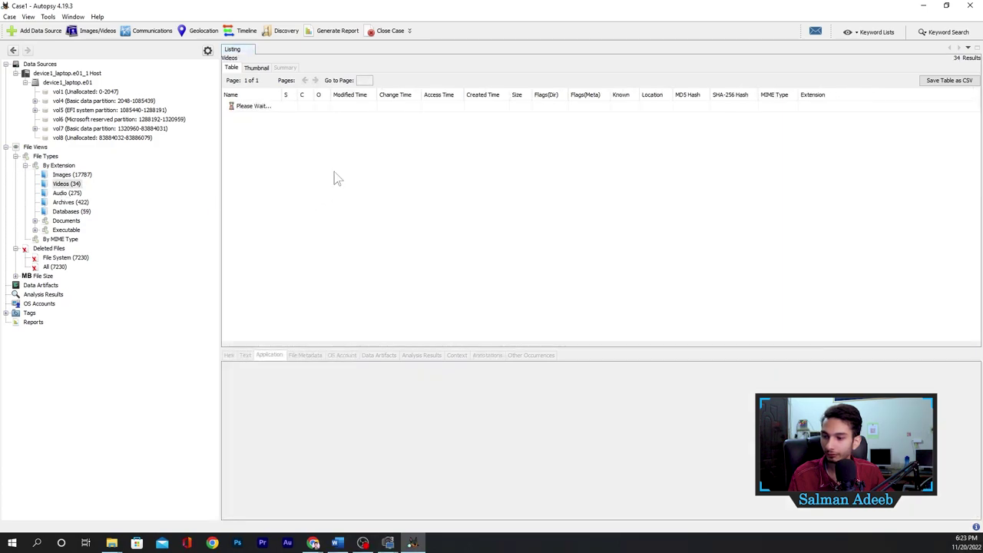
{"action": "left_click", "coordinate": [310, 163]}
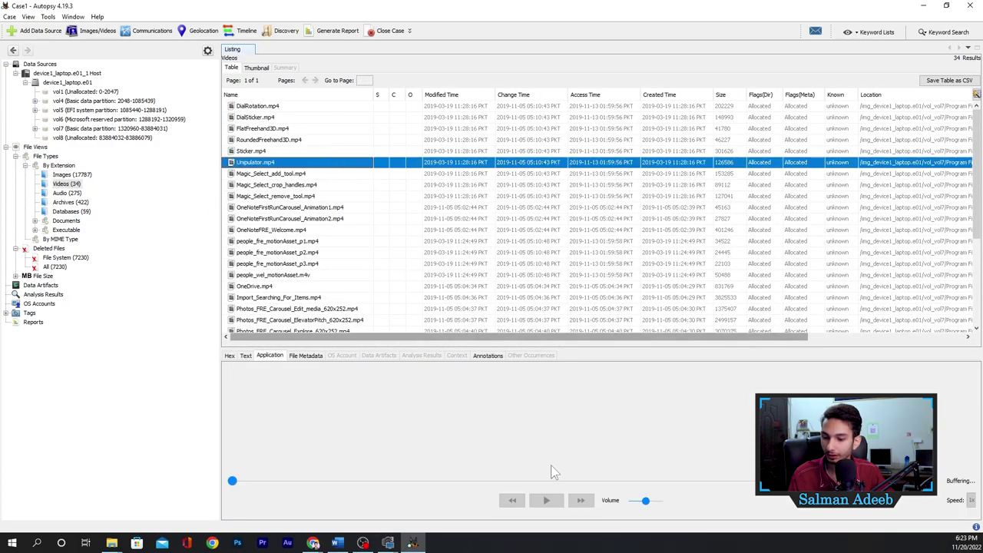
{"action": "left_click", "coordinate": [538, 501]}
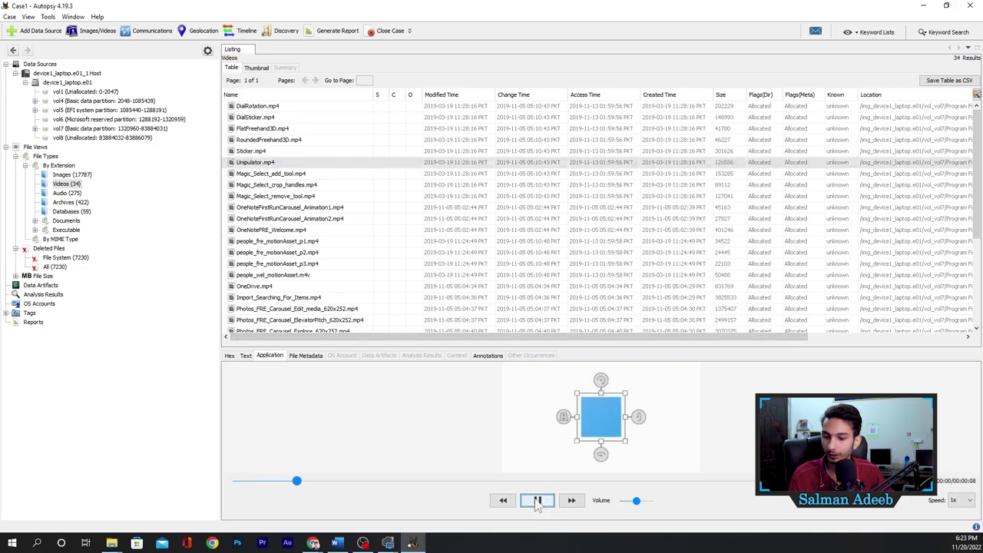
{"action": "left_click", "coordinate": [536, 501]}
{"action": "scroll", "coordinate": [389, 230], "scroll_direction": "down", "scroll_amount": 5}
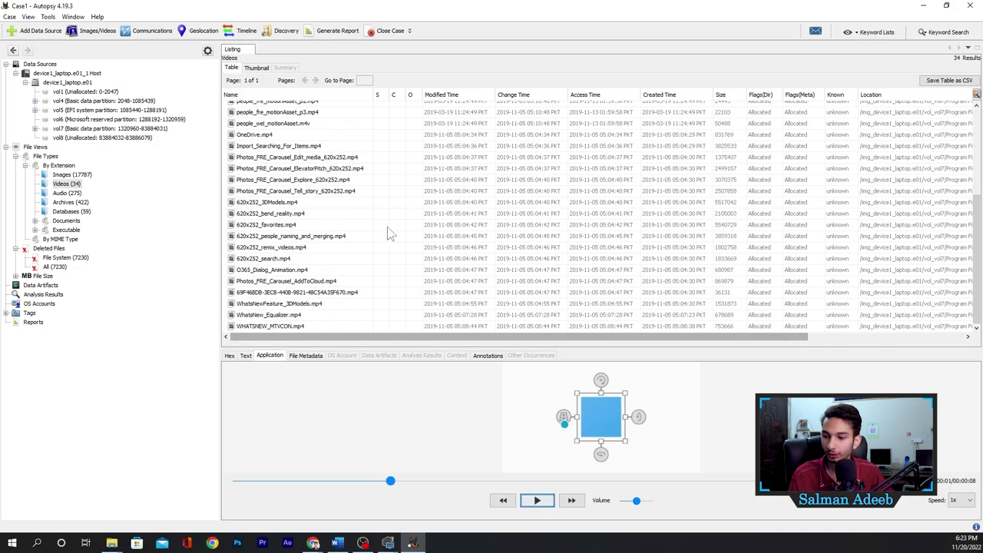
Examine the Audio category and the By Extension and By MIME Type groupings under File Types
{"action": "left_click", "coordinate": [67, 193]}
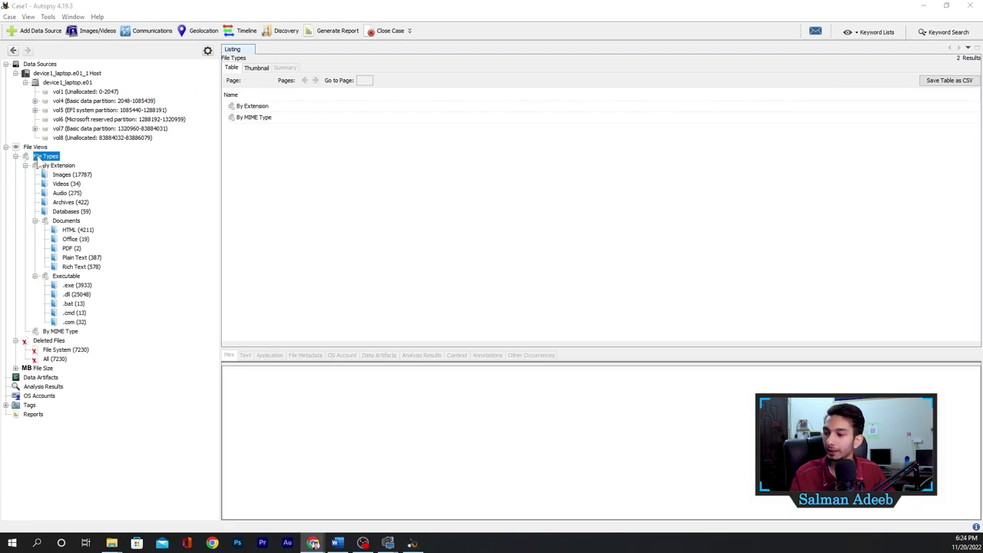
{"action": "left_click", "coordinate": [58, 166]}
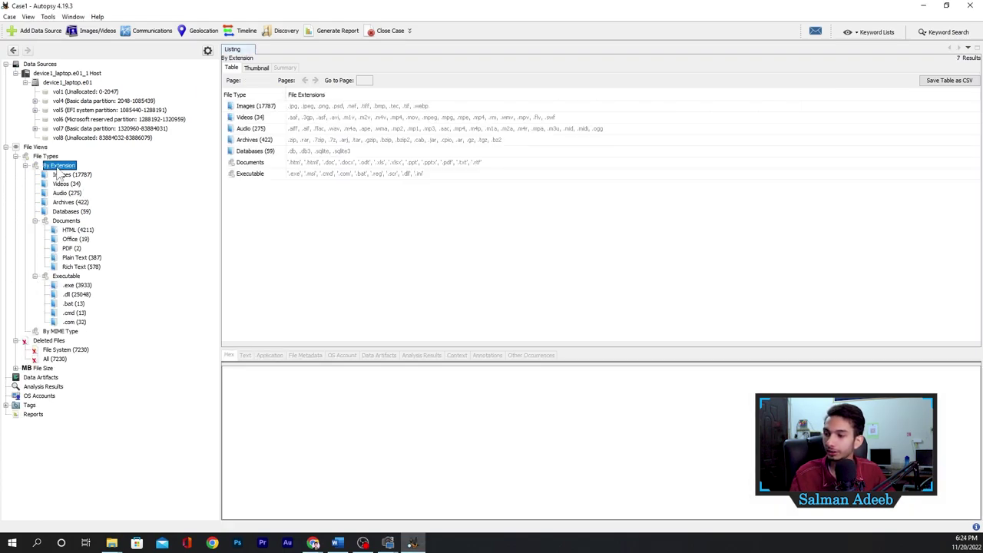
{"action": "left_click", "coordinate": [258, 109]}
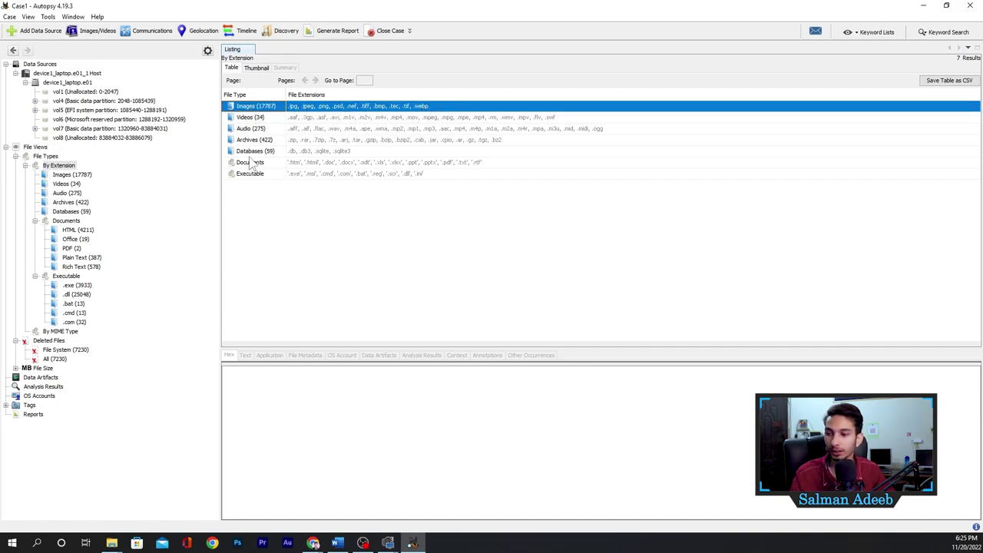
{"action": "left_click", "coordinate": [61, 331]}
{"action": "left_click", "coordinate": [267, 107]}
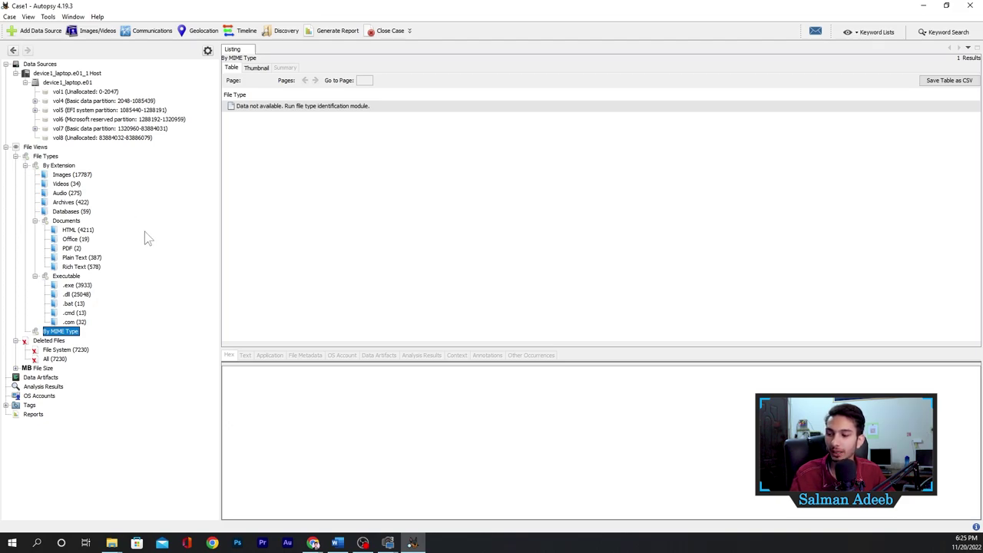
Switch to the Lab 1 Word document and read case question 1a about the disk image's volumes
{"action": "left_click", "coordinate": [923, 5]}
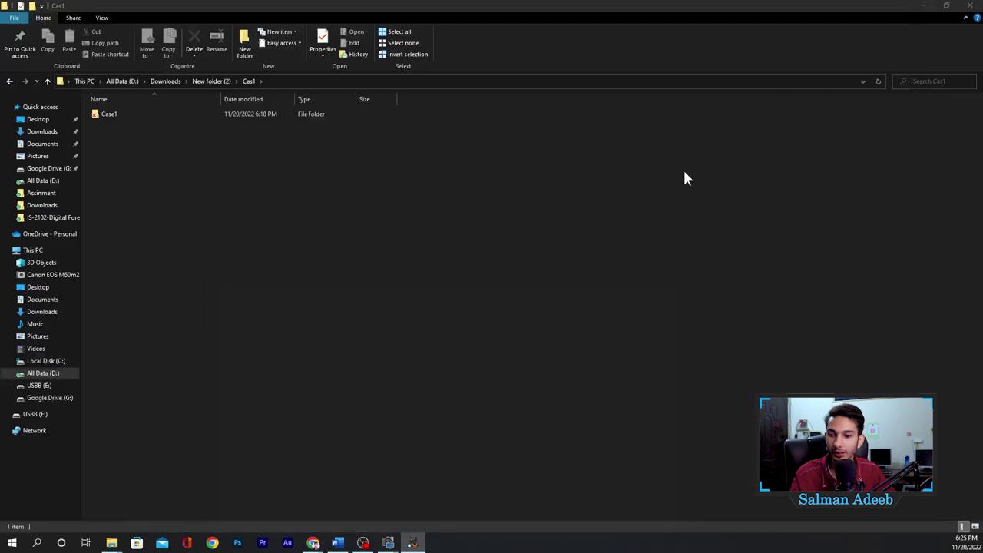
{"action": "left_click", "coordinate": [336, 543]}
{"action": "scroll", "coordinate": [529, 304], "scroll_direction": "down", "scroll_amount": 4}
{"action": "left_click", "coordinate": [389, 252]}
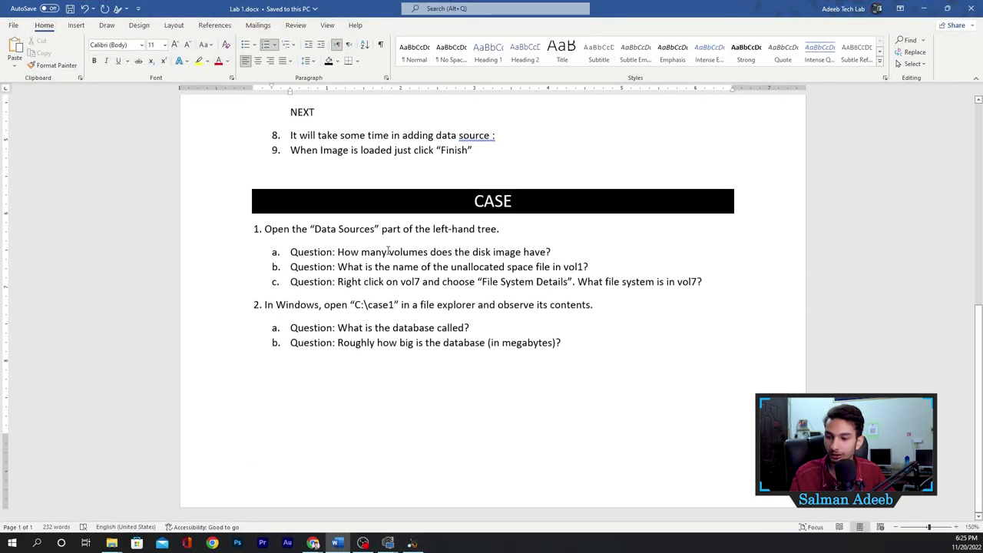
{"action": "left_click_drag", "start_coordinate": [390, 252], "coordinate": [361, 252]}
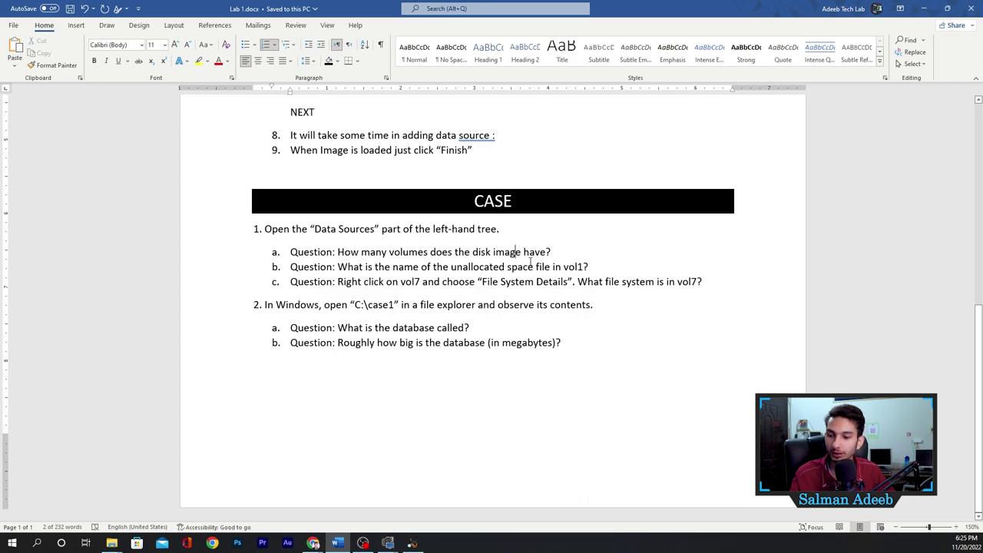
Return to Autopsy and go through the volumes of device1_laptop.e01 one by one, from vol1 to vol8
{"action": "left_click", "coordinate": [924, 8]}
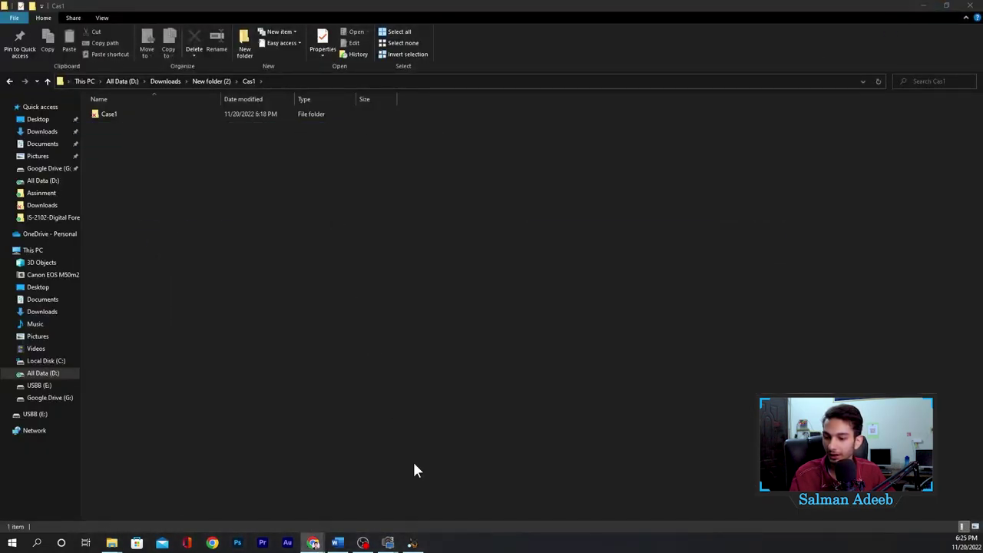
{"action": "left_click", "coordinate": [412, 543]}
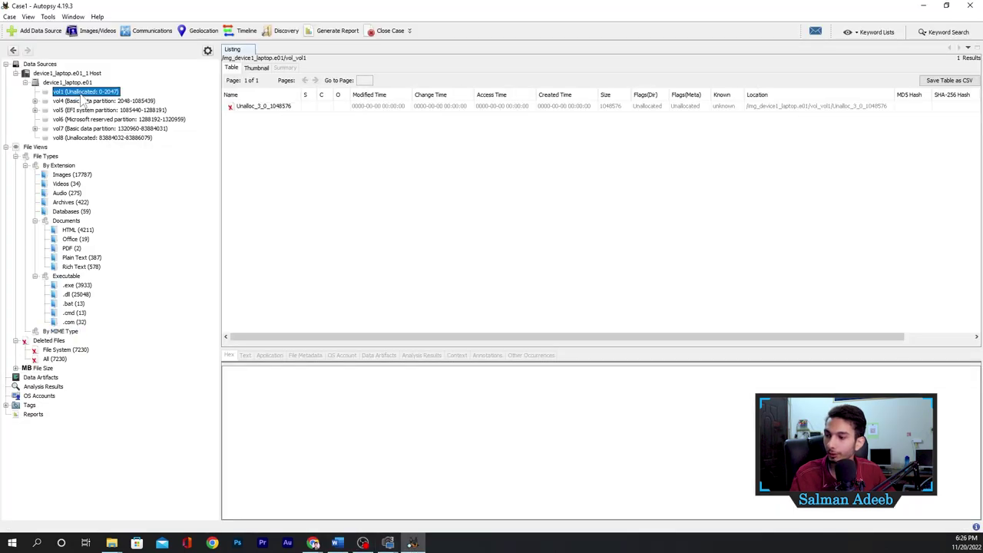
{"action": "key", "text": "Down"}
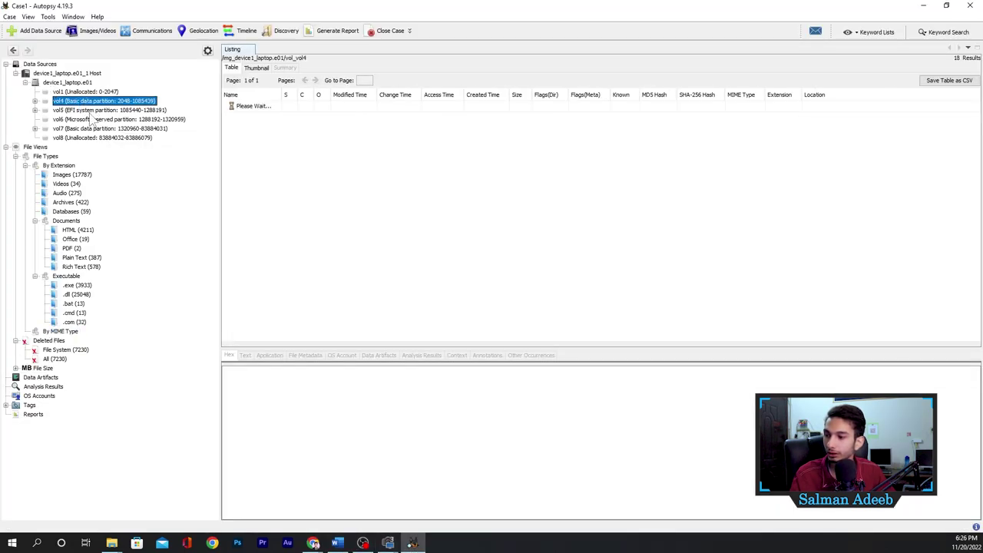
{"action": "key", "text": "Down"}
{"action": "key", "text": "Down"}
{"action": "key", "text": "Down"}
{"action": "key", "text": "Down"}
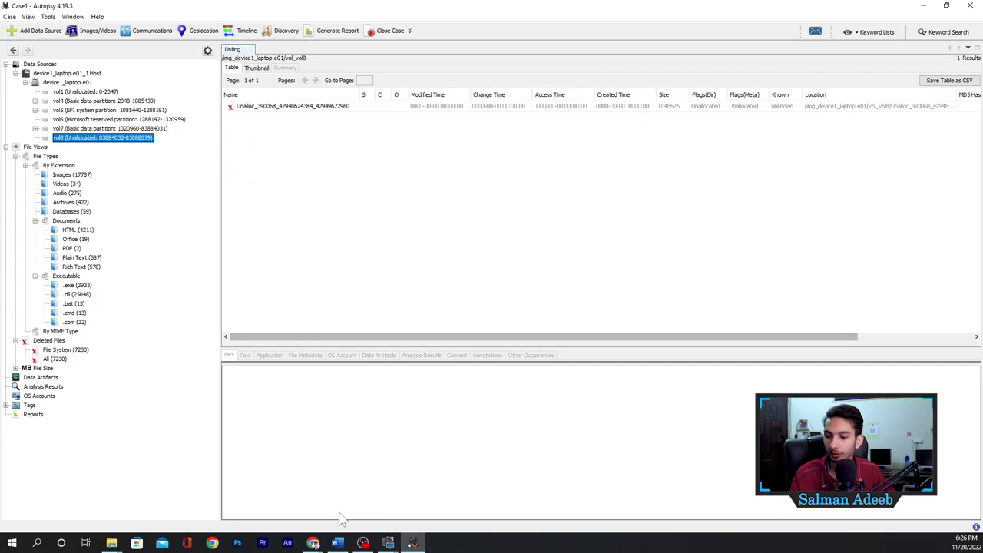
Read question 1b in the Word document and select the unallocated space file of vol1 in Autopsy
{"action": "left_click", "coordinate": [335, 543]}
{"action": "left_click_drag", "start_coordinate": [394, 267], "coordinate": [527, 268]}
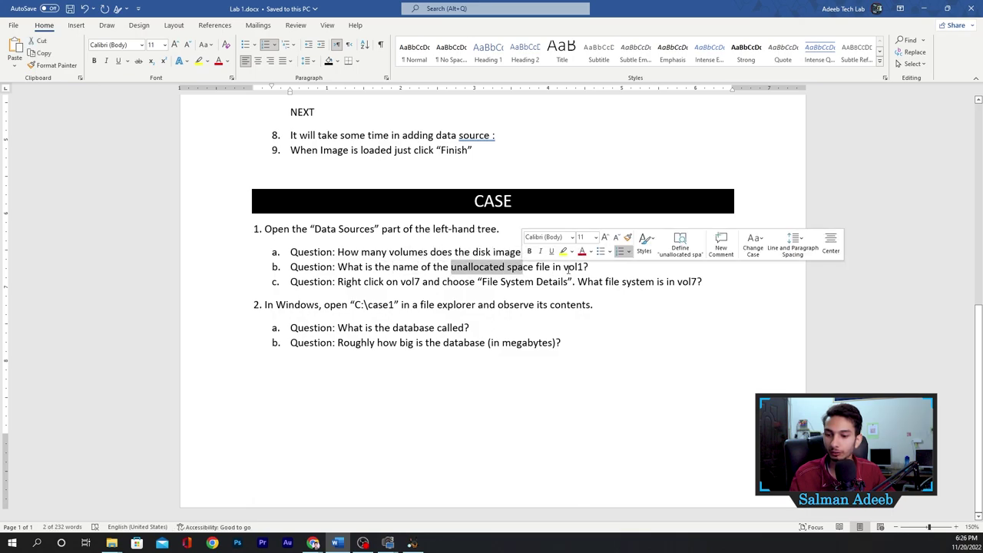
{"action": "key", "text": "alt+Tab"}
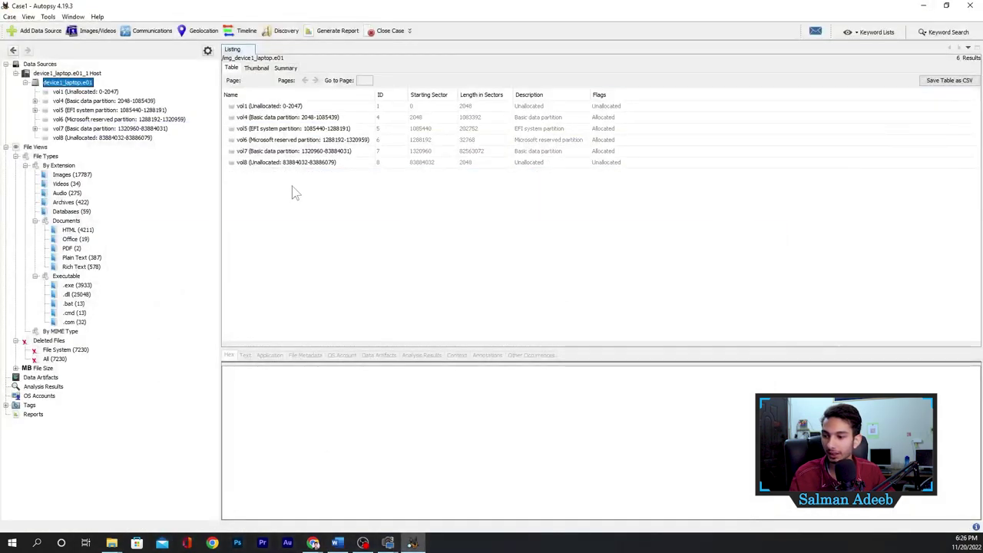
{"action": "left_click", "coordinate": [64, 93]}
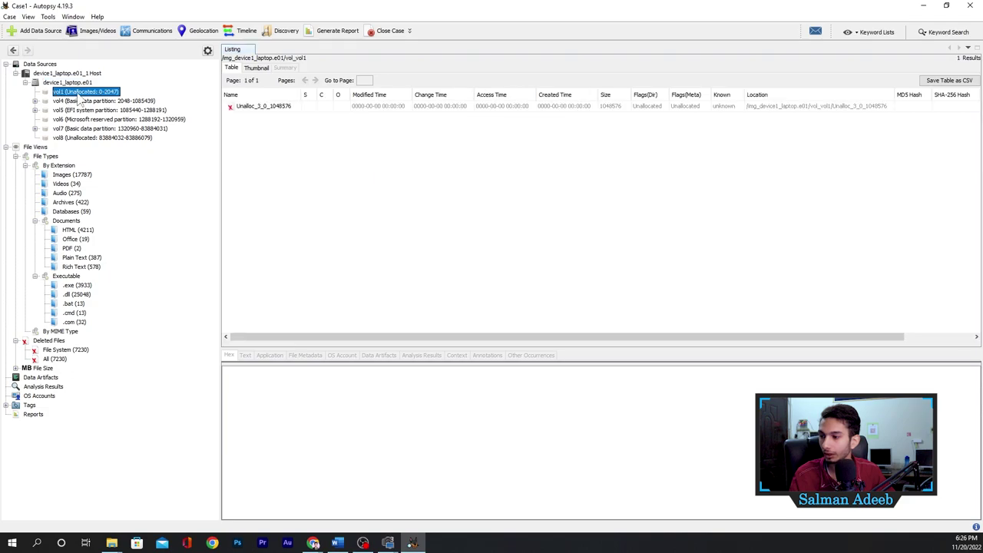
{"action": "left_click", "coordinate": [281, 112]}
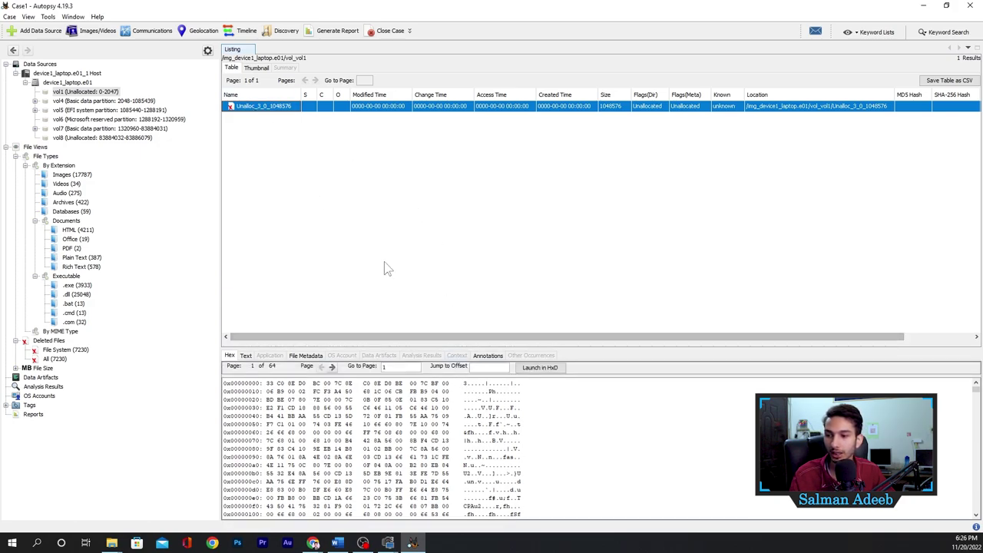
Switch to the Word document and read question 1c about the file system in vol7
{"action": "key", "text": "alt+Tab"}
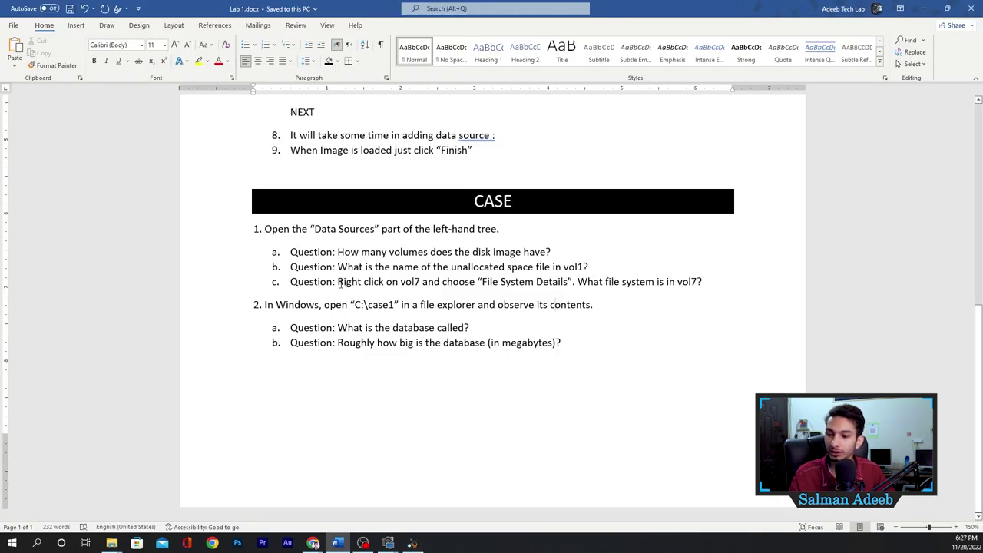
{"action": "left_click_drag", "start_coordinate": [338, 282], "coordinate": [387, 283]}
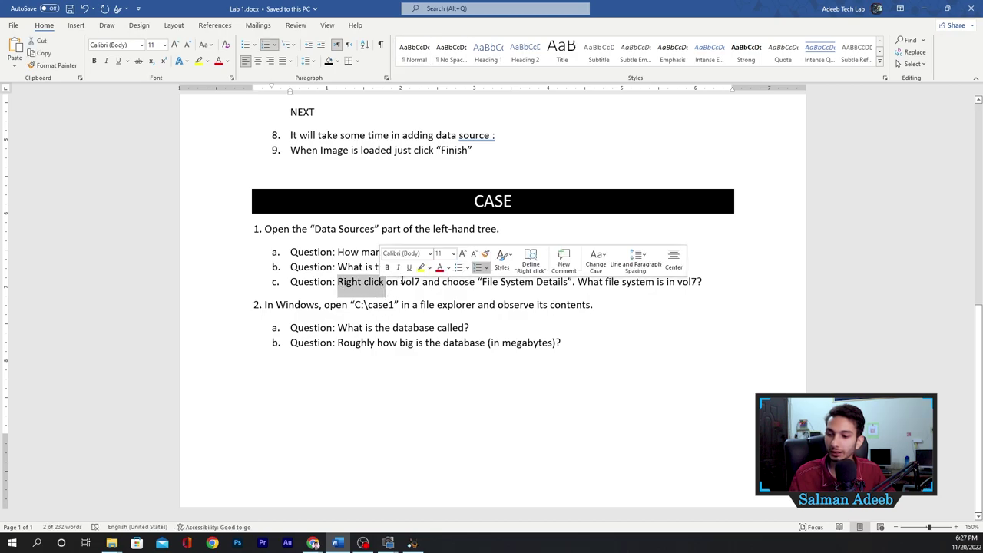
{"action": "double_click", "coordinate": [408, 283]}
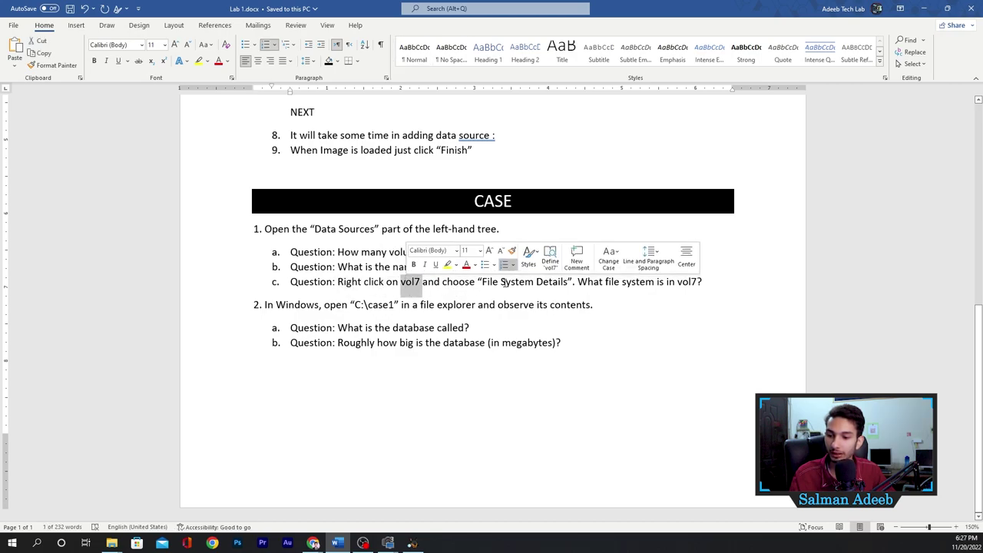
{"action": "left_click_drag", "start_coordinate": [482, 282], "coordinate": [659, 283]}
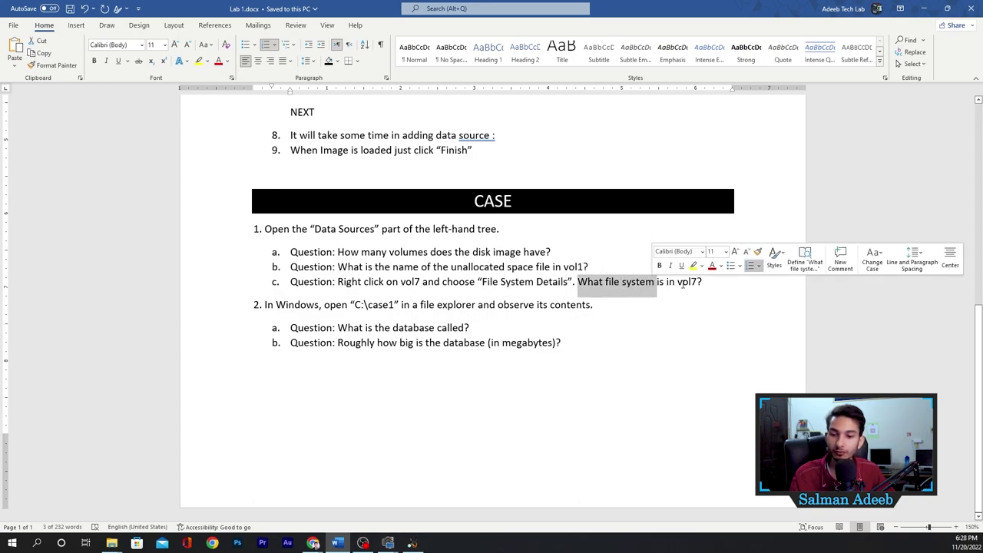
{"action": "left_click", "coordinate": [688, 283]}
Return to Autopsy and check vol7's file system type in its File System Details
{"action": "key", "text": "alt+Tab"}
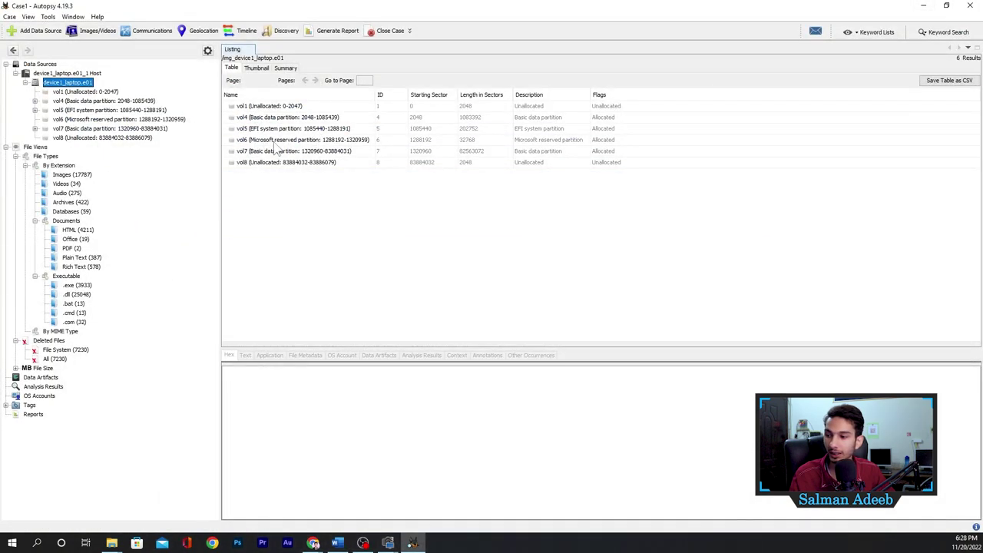
{"action": "left_click", "coordinate": [78, 129]}
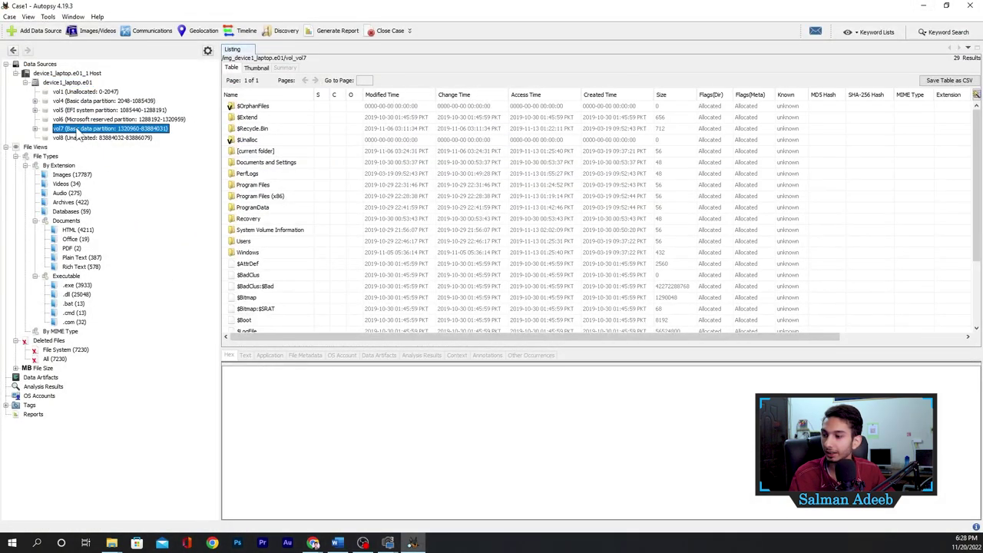
{"action": "right_click", "coordinate": [79, 132]}
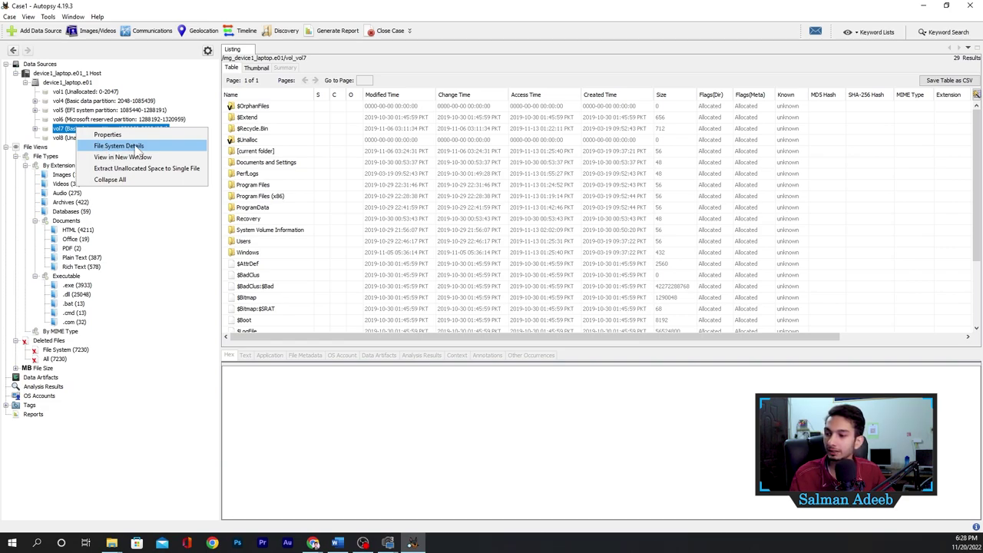
{"action": "left_click", "coordinate": [135, 146]}
{"action": "left_click_drag", "start_coordinate": [482, 225], "coordinate": [411, 90]}
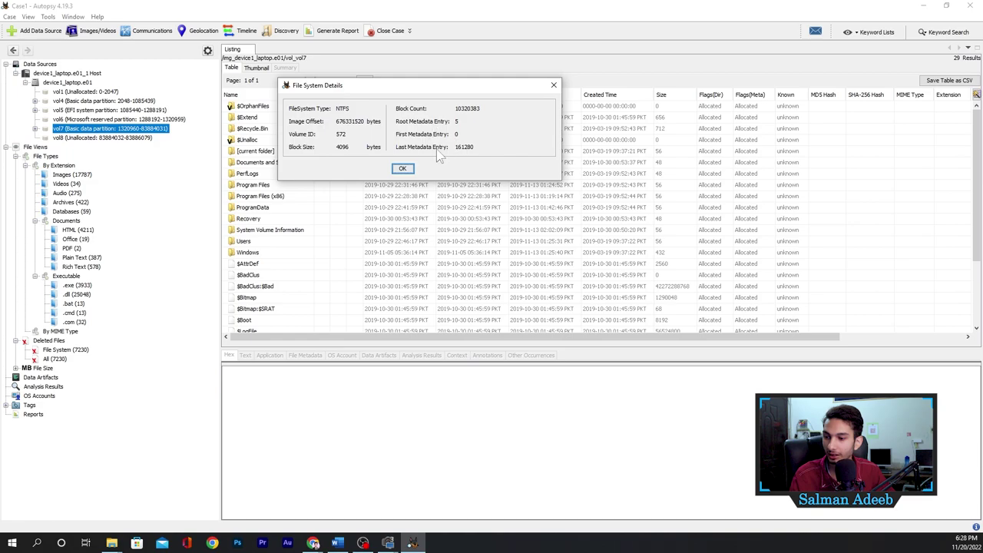
{"action": "left_click", "coordinate": [402, 169]}
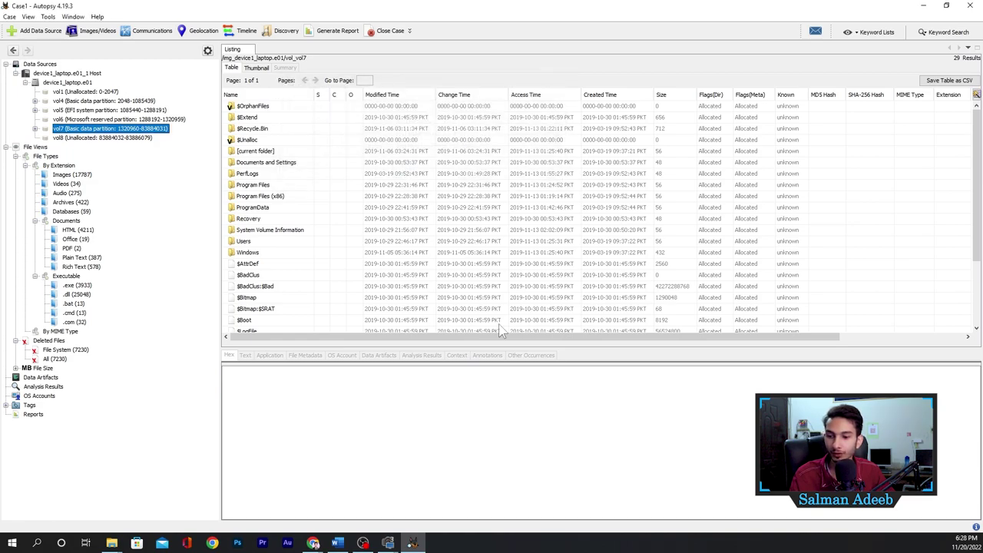
Switch to the Lab 1 Word document and read item 2 about the case folder and question 2a about the database name
{"action": "left_click", "coordinate": [336, 543]}
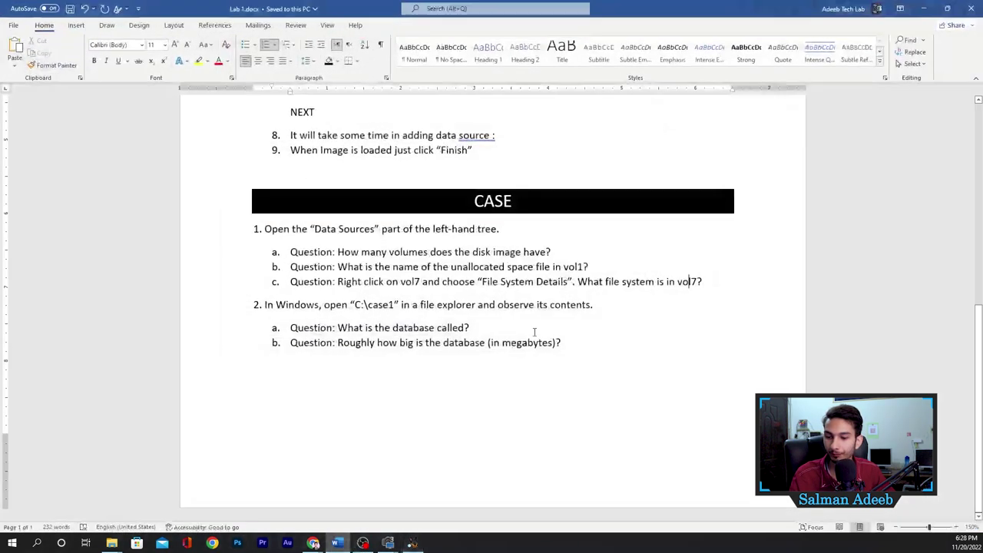
{"action": "left_click", "coordinate": [239, 309]}
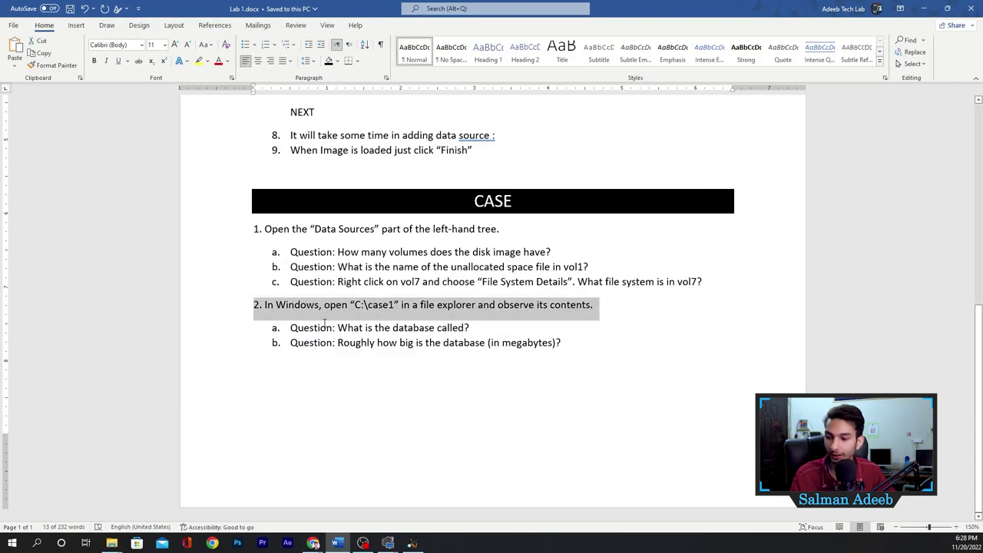
{"action": "left_click", "coordinate": [297, 305]}
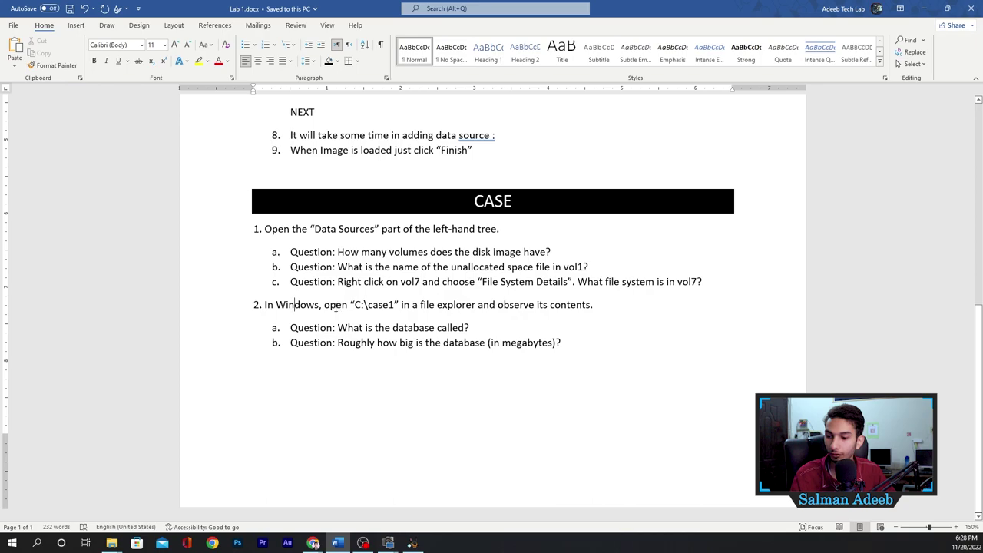
{"action": "left_click_drag", "start_coordinate": [353, 305], "coordinate": [394, 305]}
{"action": "left_click", "coordinate": [368, 306]}
{"action": "left_click_drag", "start_coordinate": [354, 305], "coordinate": [393, 305]}
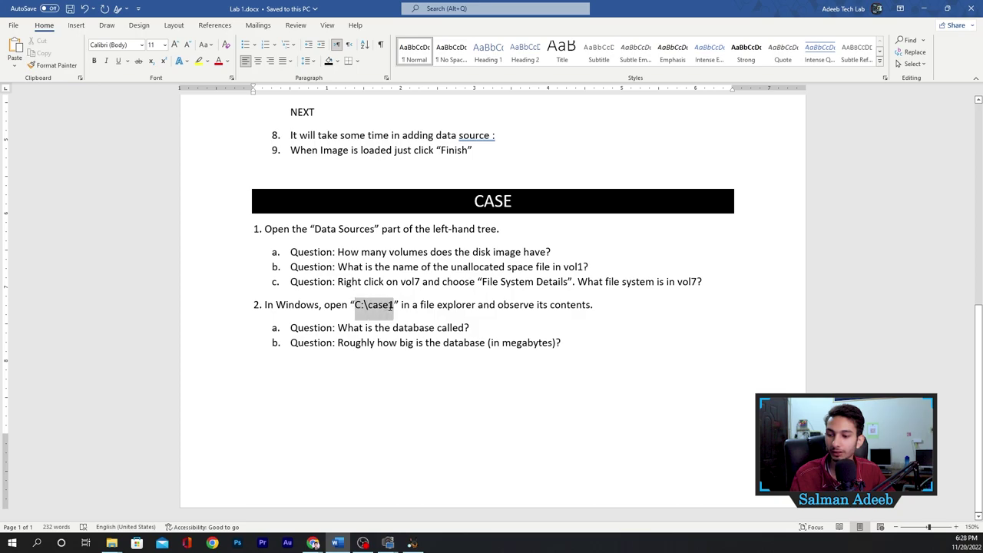
{"action": "left_click", "coordinate": [374, 308]}
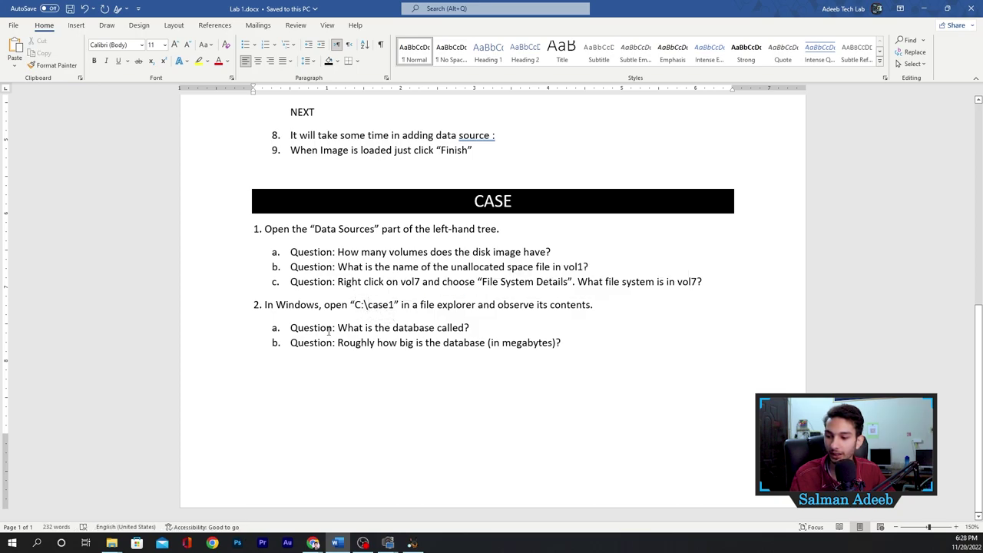
{"action": "left_click_drag", "start_coordinate": [338, 327], "coordinate": [456, 327]}
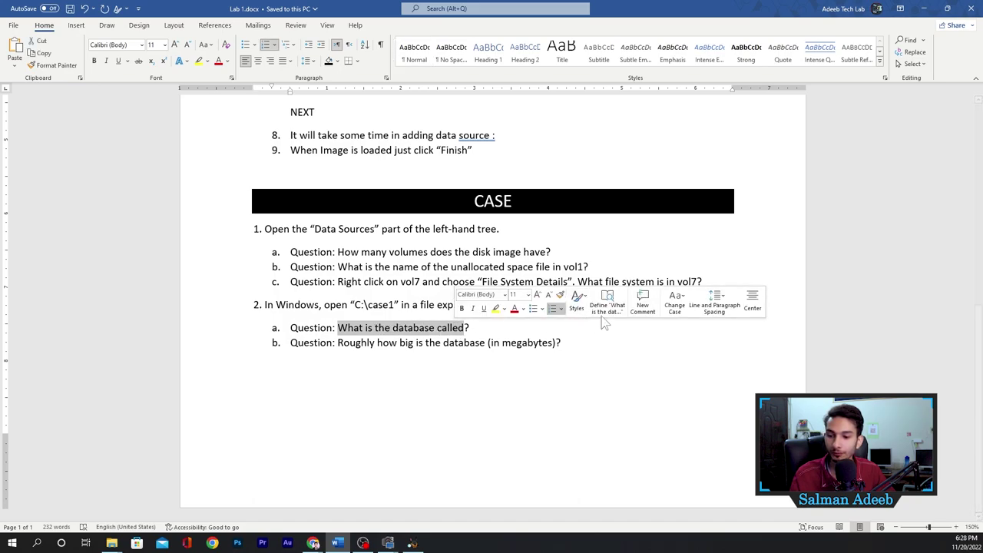
{"action": "left_click", "coordinate": [406, 329]}
{"action": "double_click", "coordinate": [408, 327]}
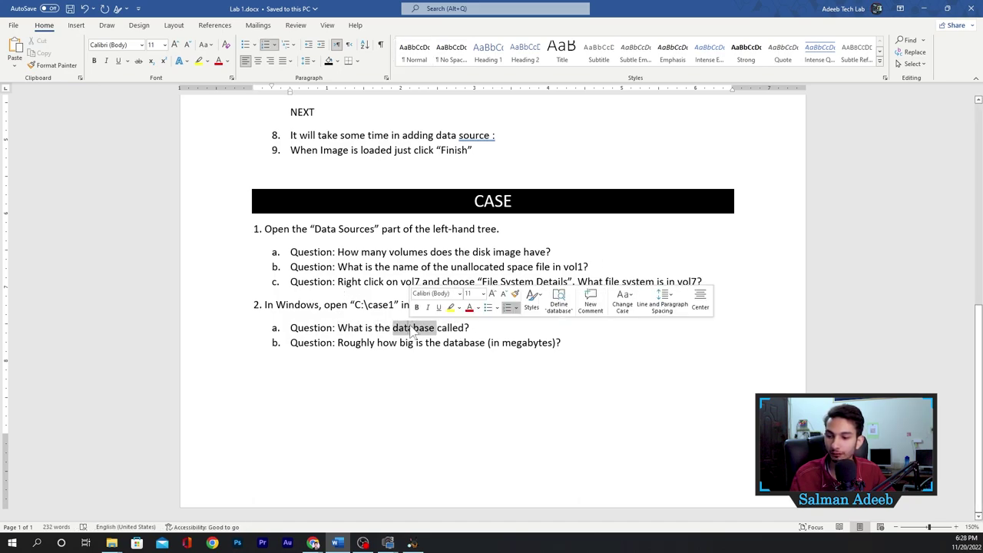
{"action": "left_click", "coordinate": [384, 305]}
Minimize Word, switch to File Explorer, open the Case1 folder inside Cas1 and select the autopsy.db database file
{"action": "left_click", "coordinate": [924, 8]}
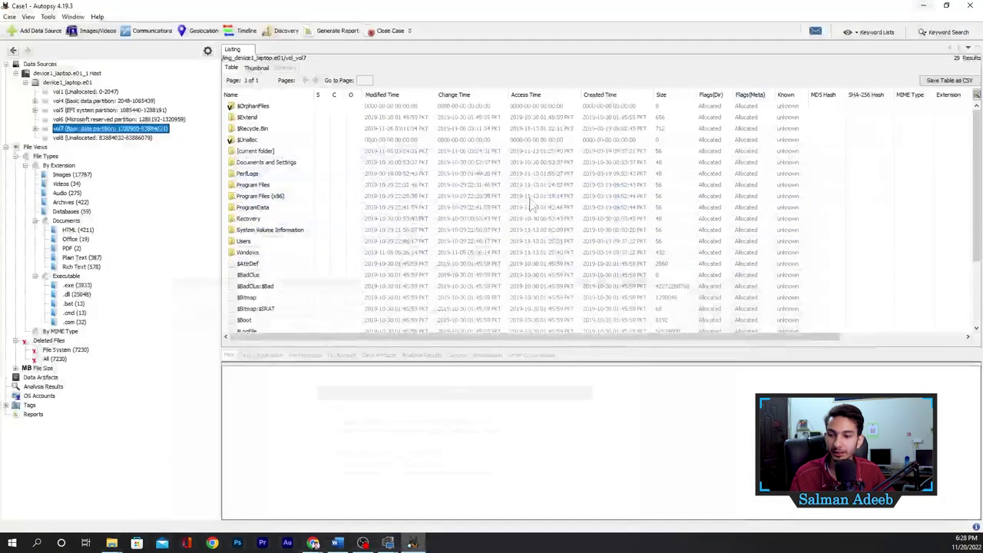
{"action": "mouse_move", "coordinate": [111, 541]}
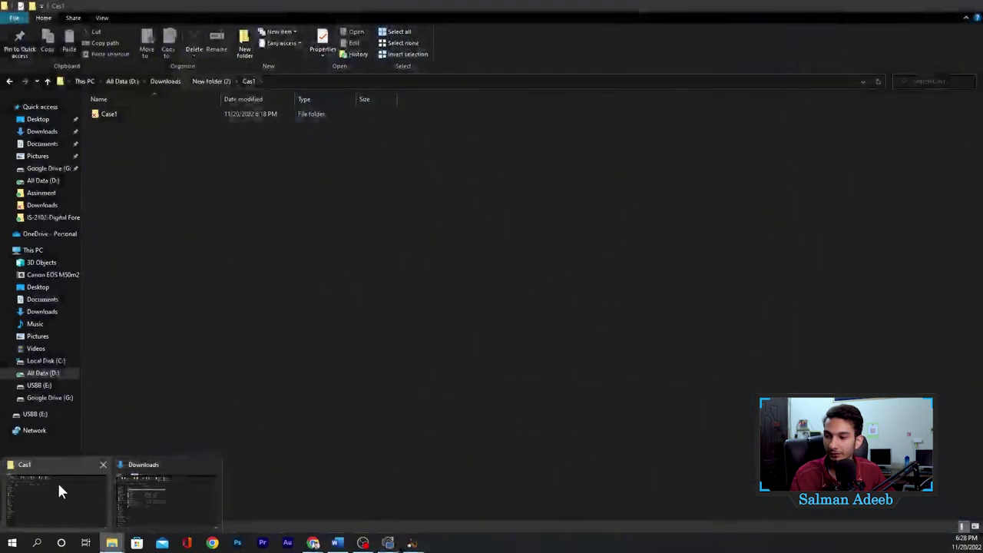
{"action": "left_click", "coordinate": [62, 491]}
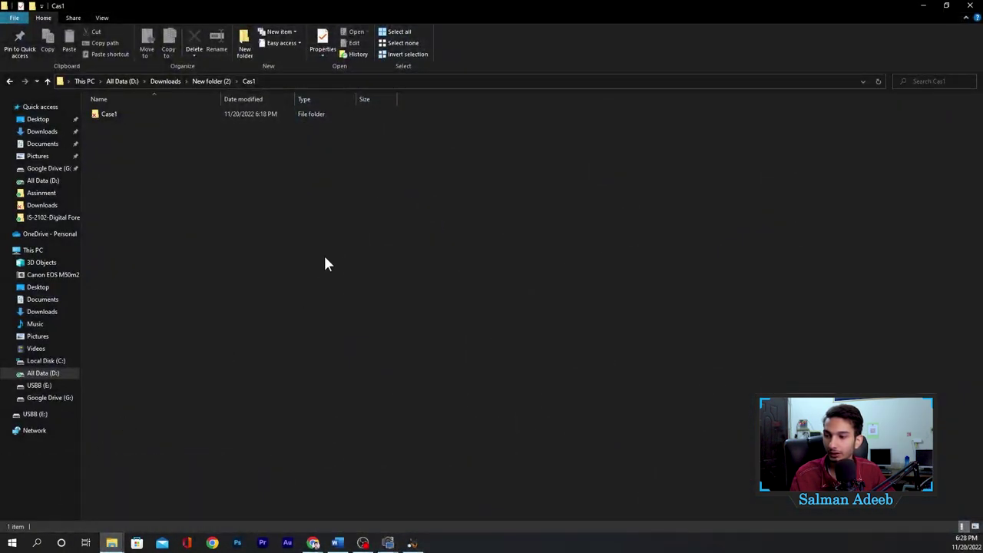
{"action": "key", "text": "alt+Up"}
{"action": "left_click_drag", "start_coordinate": [568, 261], "coordinate": [188, 98]}
{"action": "left_click", "coordinate": [281, 258]}
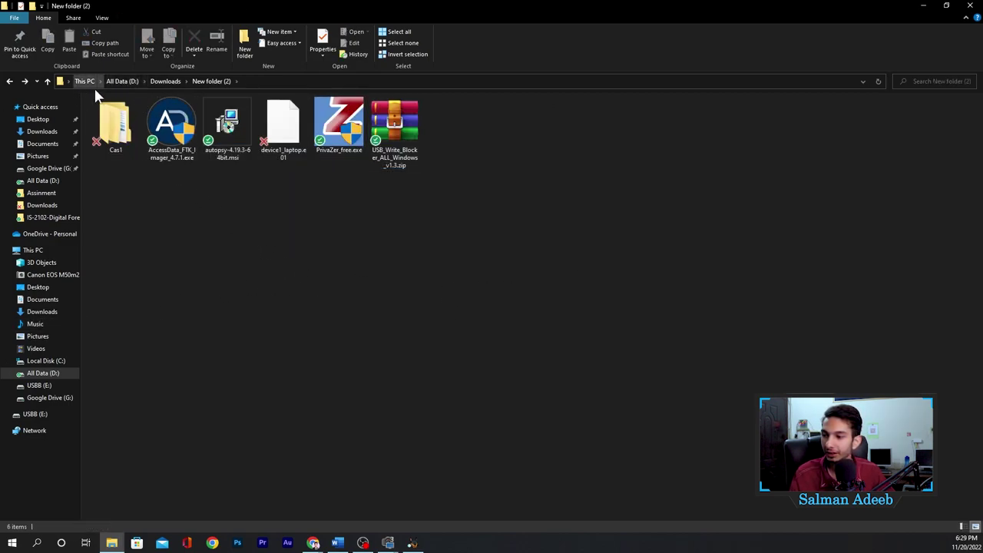
{"action": "double_click", "coordinate": [123, 117]}
{"action": "double_click", "coordinate": [121, 112]}
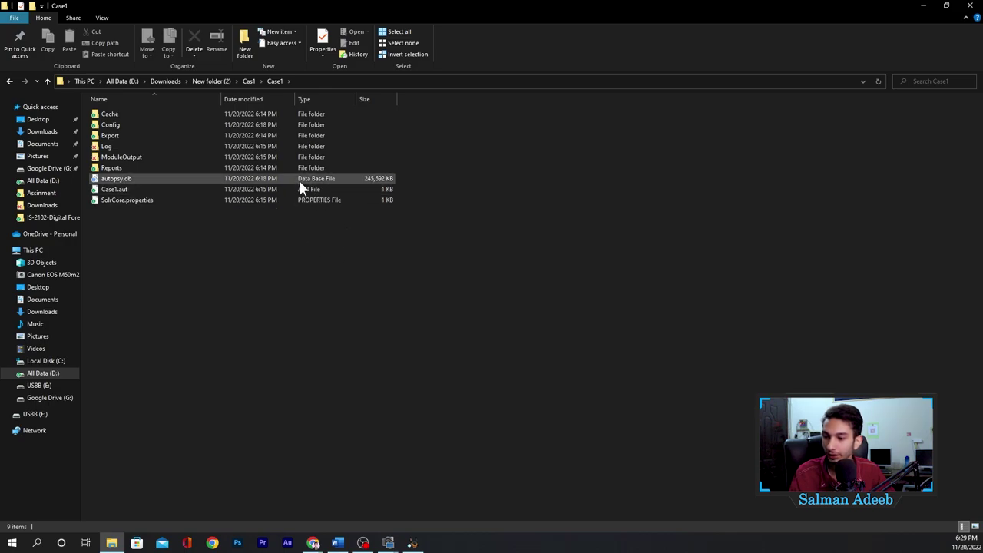
{"action": "left_click", "coordinate": [322, 180]}
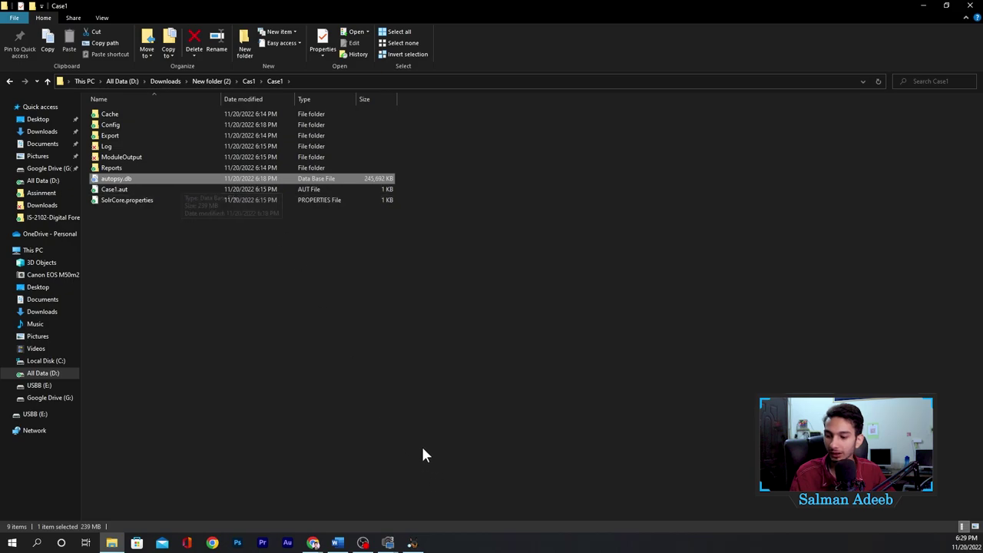
Switch to the Word document and read questions 2a and 2b about the database's name and size in megabytes
{"action": "left_click", "coordinate": [342, 542]}
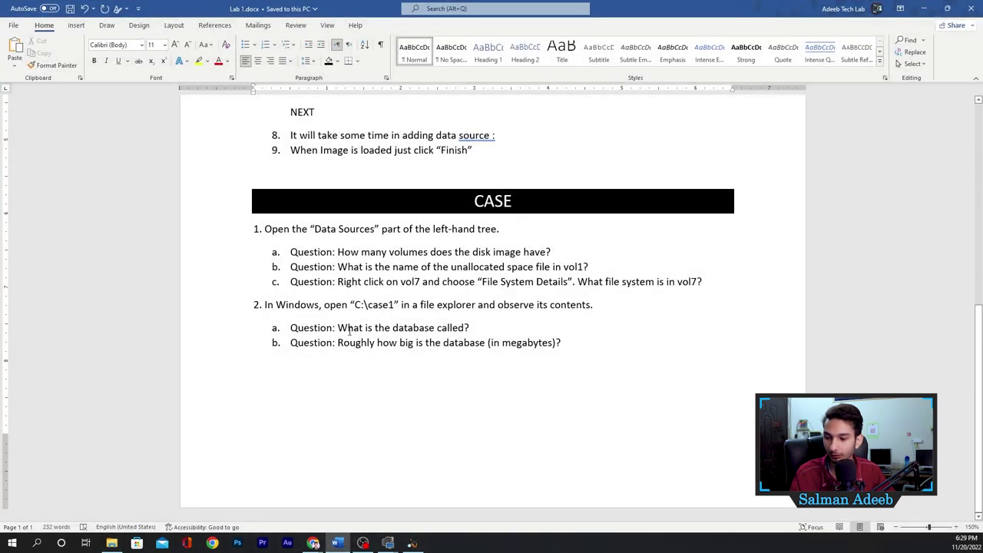
{"action": "left_click_drag", "start_coordinate": [338, 328], "coordinate": [457, 328]}
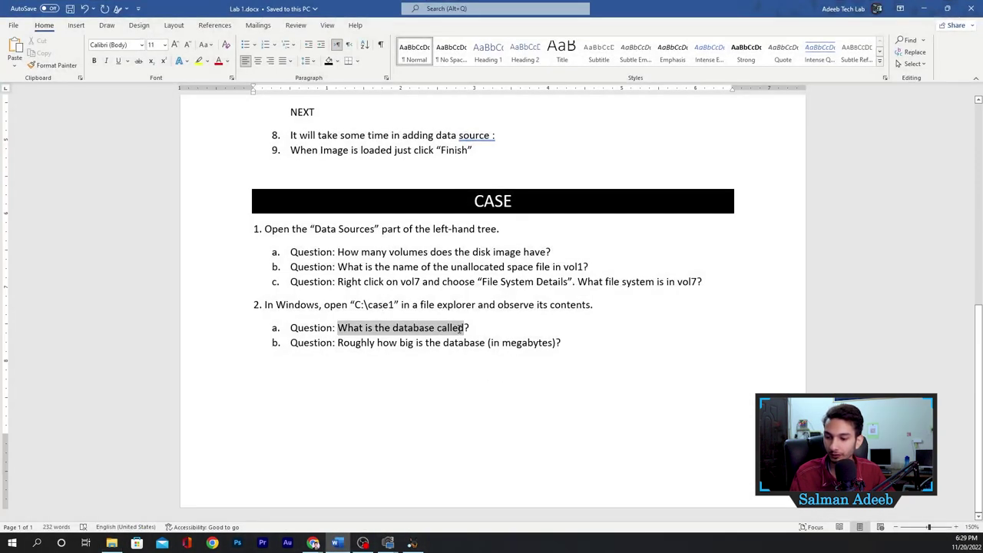
{"action": "left_click_drag", "start_coordinate": [338, 342], "coordinate": [550, 345]}
{"action": "left_click", "coordinate": [522, 346]}
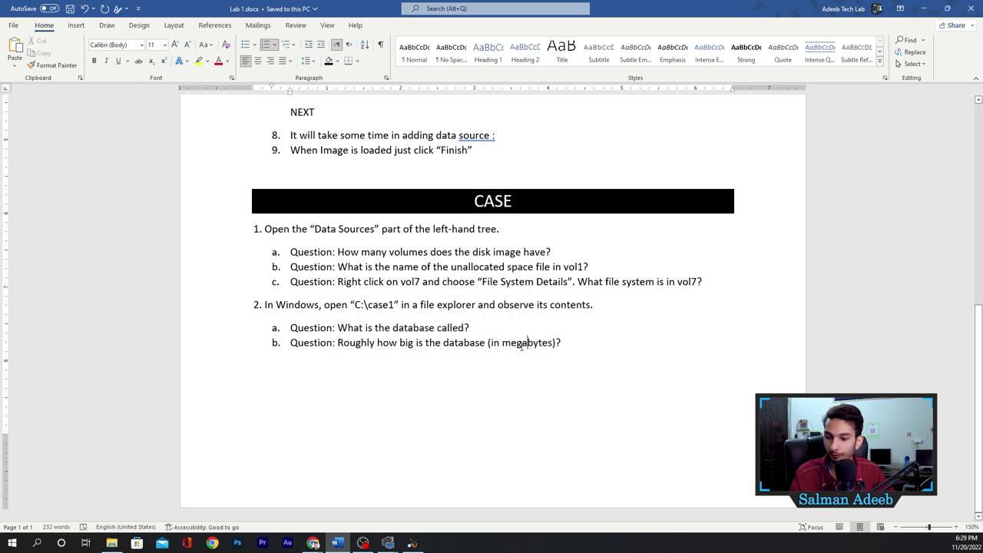
{"action": "double_click", "coordinate": [520, 343]}
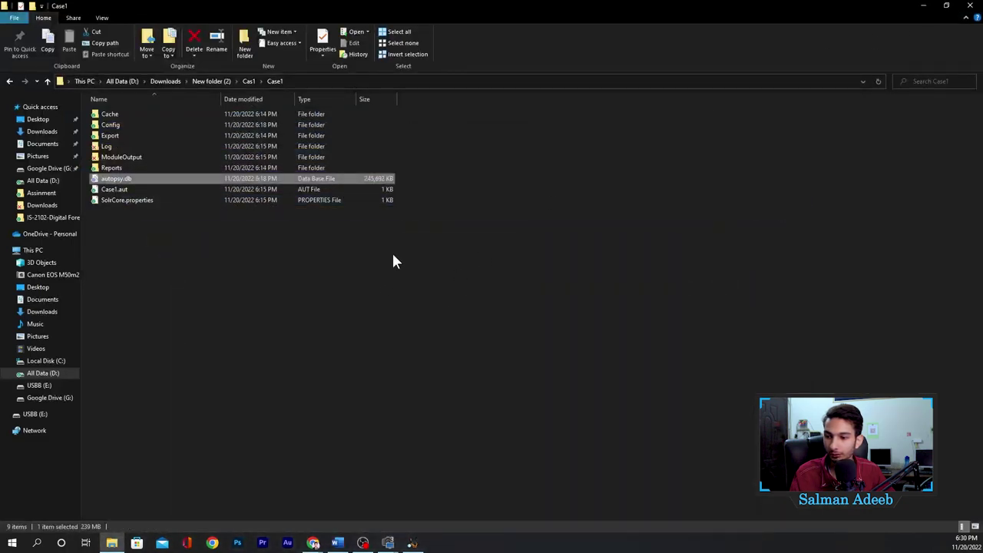
In File Explorer, check the size of autopsy.db in its file properties, highlight the size value and close the properties
{"action": "right_click", "coordinate": [350, 178]}
{"action": "left_click", "coordinate": [391, 441]}
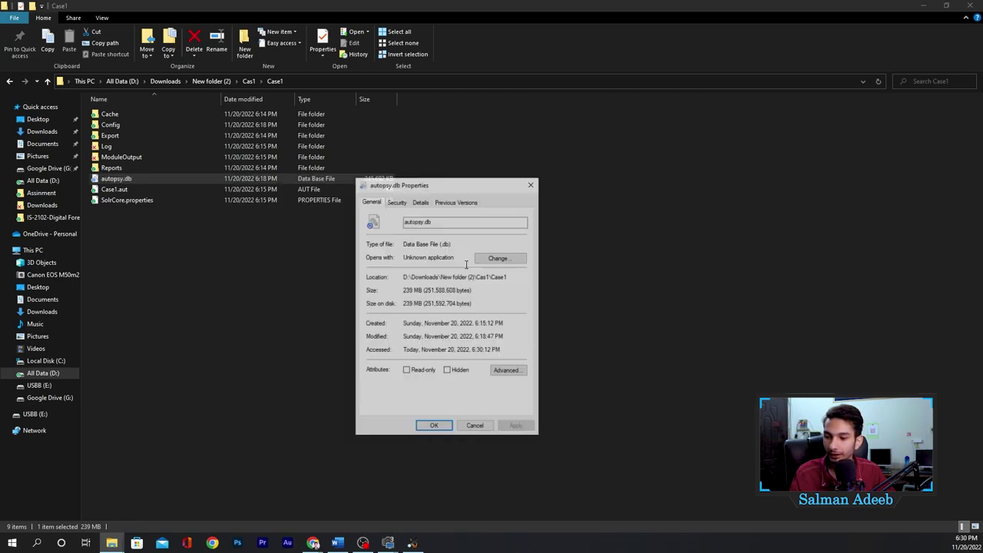
{"action": "left_click_drag", "start_coordinate": [425, 291], "coordinate": [466, 290]}
{"action": "left_click", "coordinate": [420, 285]}
{"action": "left_click_drag", "start_coordinate": [403, 291], "coordinate": [480, 291]}
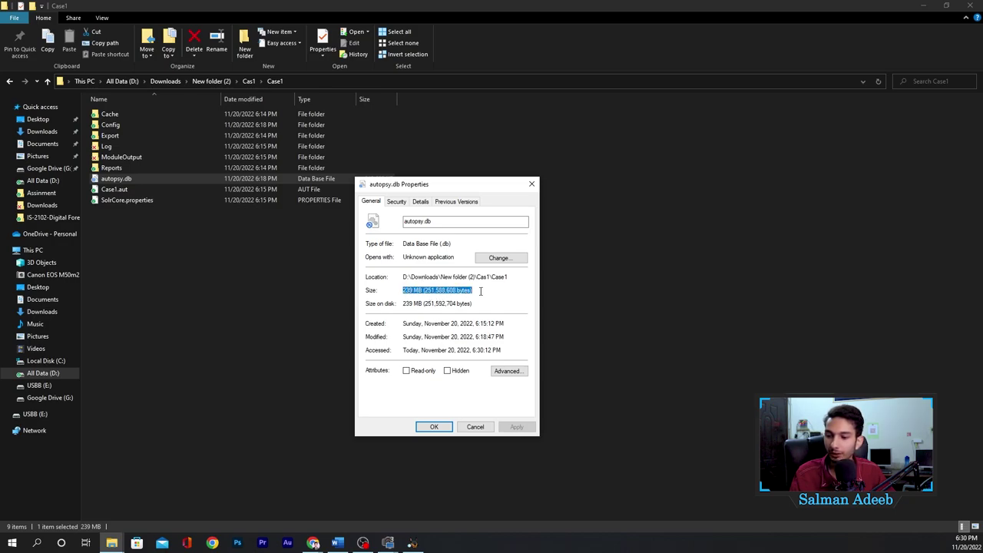
{"action": "left_click", "coordinate": [531, 184]}
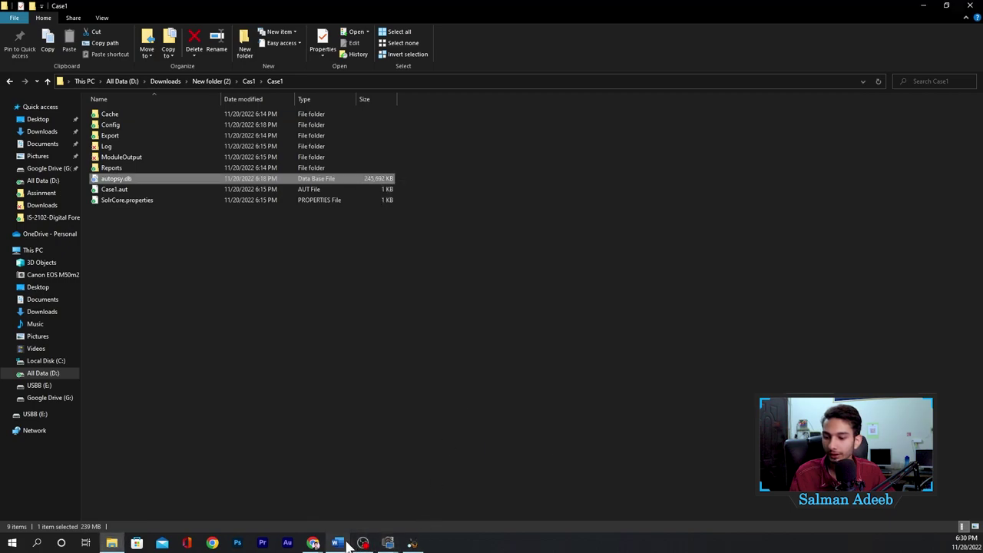
Return to the Word document and place the cursor at the end of question 2b
{"action": "left_click", "coordinate": [346, 544]}
{"action": "left_click", "coordinate": [600, 341]}
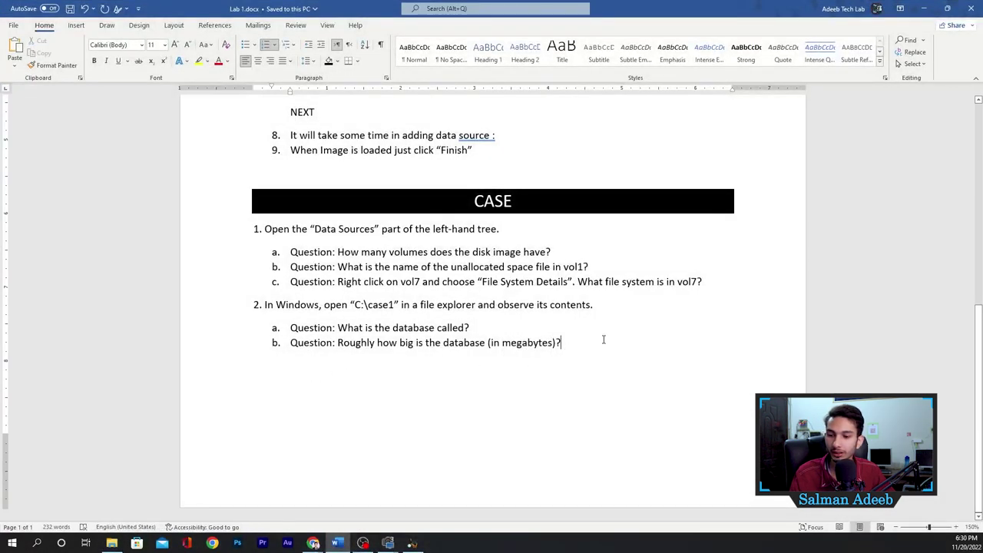